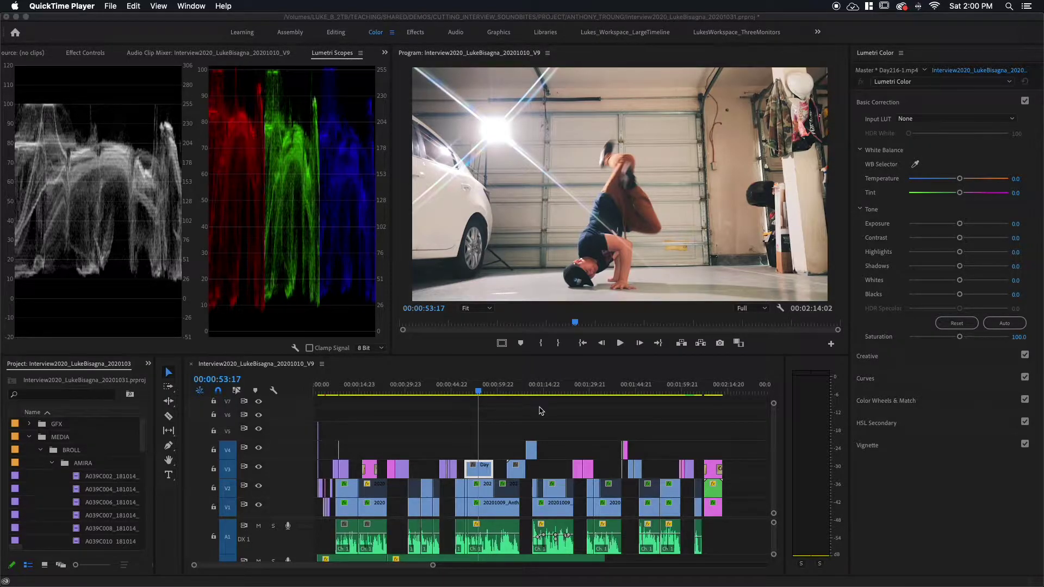
Step: Switch from QuickTime Player to the Premiere Pro interview project
left_click(459, 409)
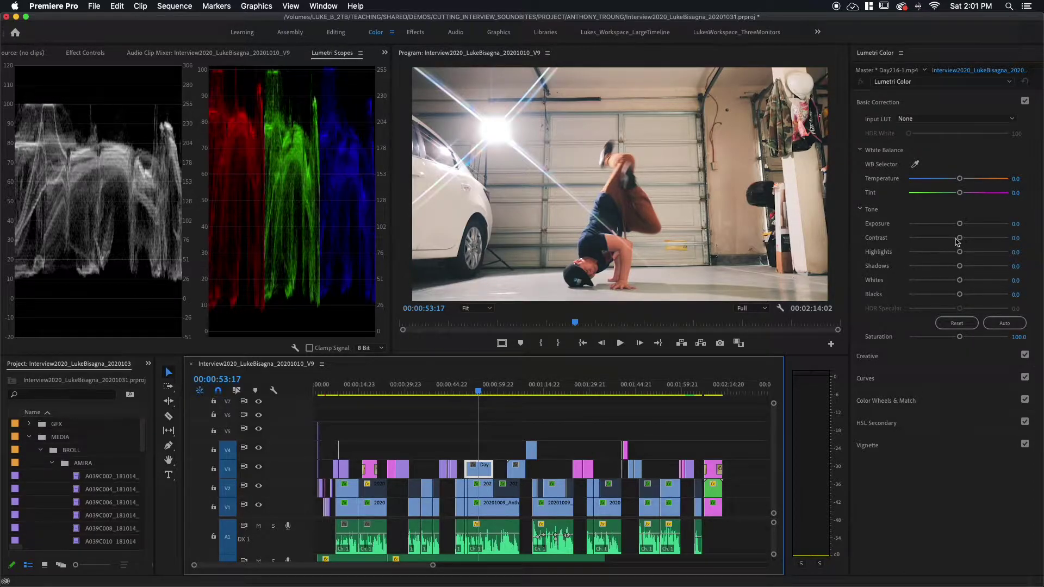
Step: Set the handstand clip to Exposure -0.4, Saturation 90.2 and Contrast 30.4, then compare using the fx toggle
left_click_drag(960, 224, 954, 227)
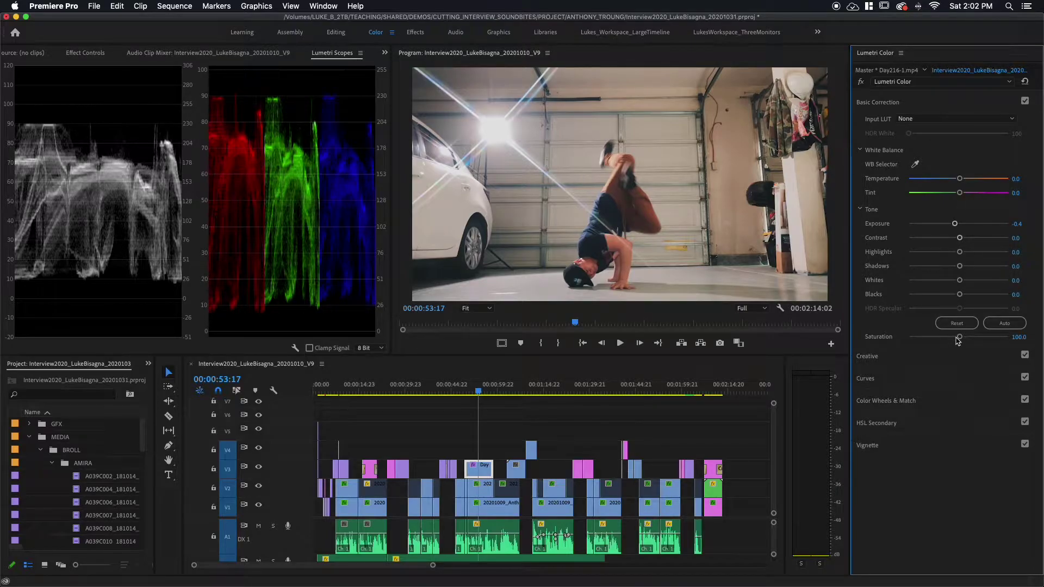
left_click_drag(960, 338, 951, 341)
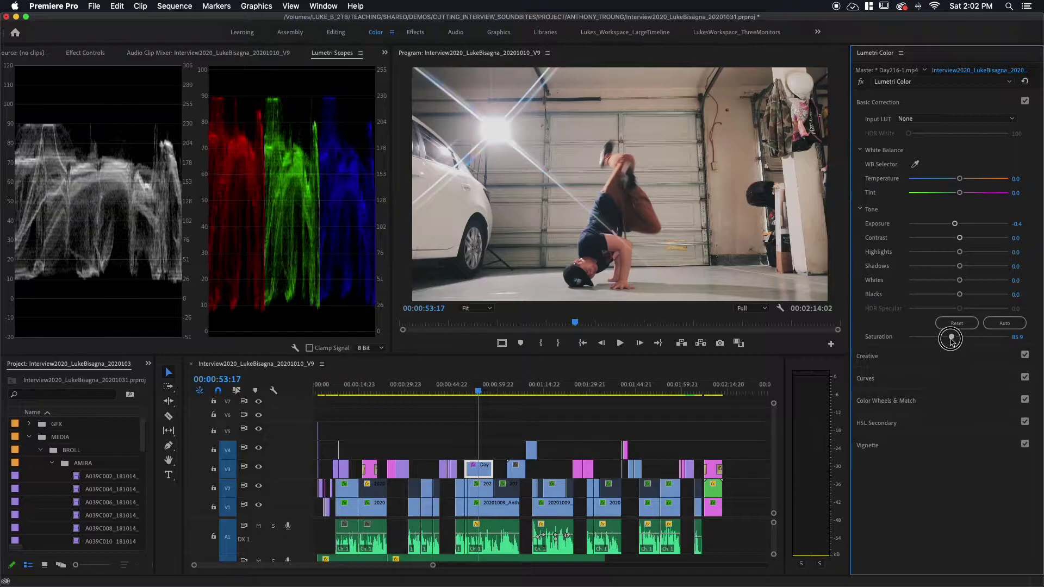
left_click_drag(952, 341, 953, 341)
left_click_drag(959, 238, 973, 242)
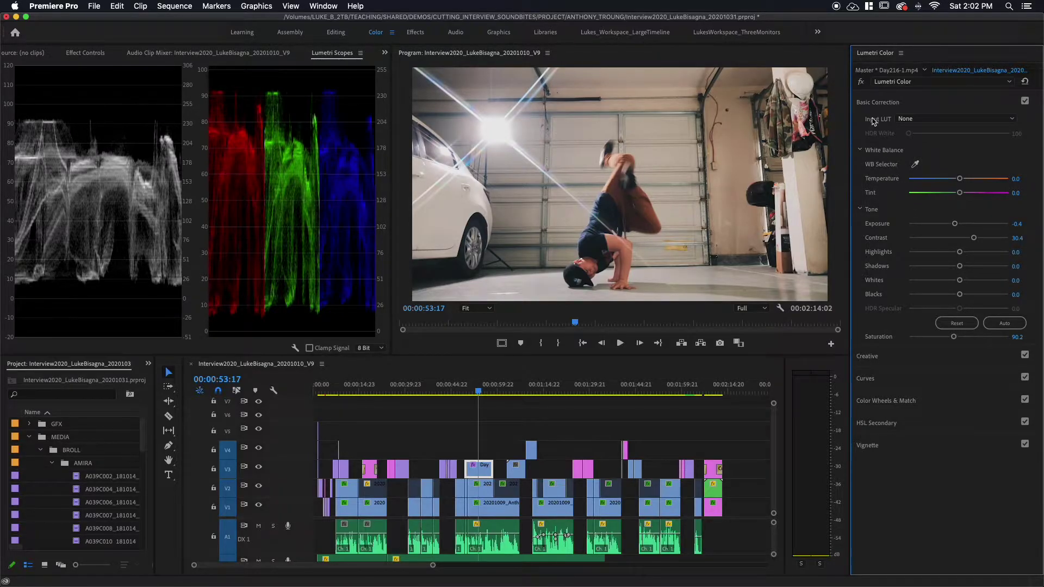
left_click(860, 83)
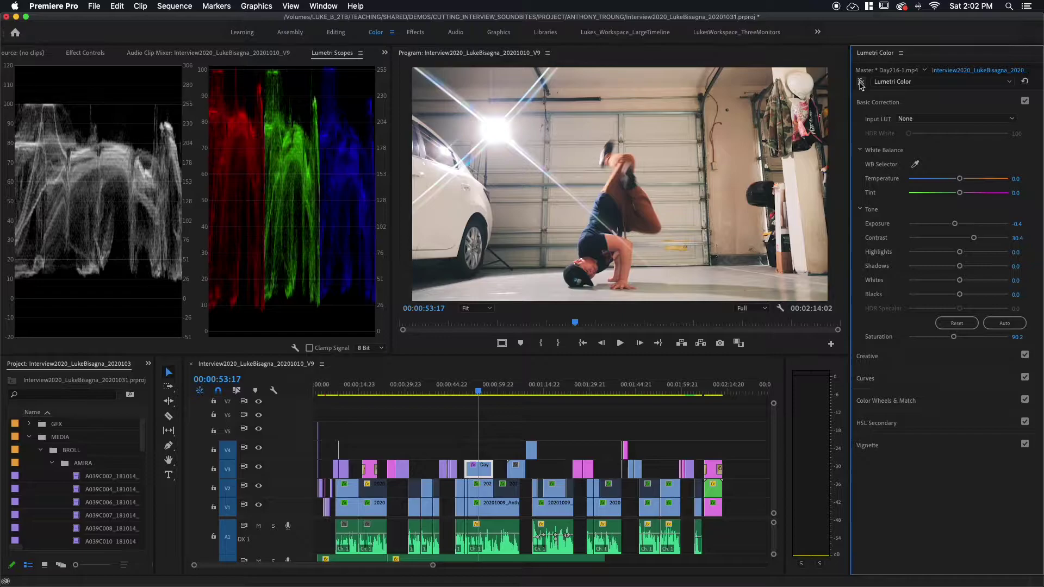
left_click(860, 82)
left_click(860, 83)
left_click(860, 83)
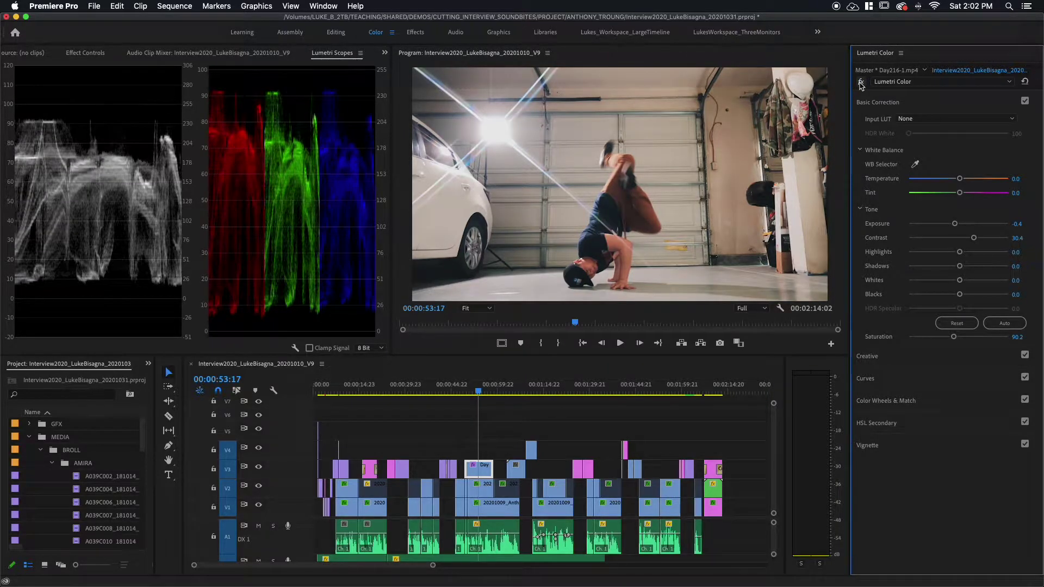
Step: Move to the Day213-1 clip and lower its Exposure to -0.3
left_click(510, 393)
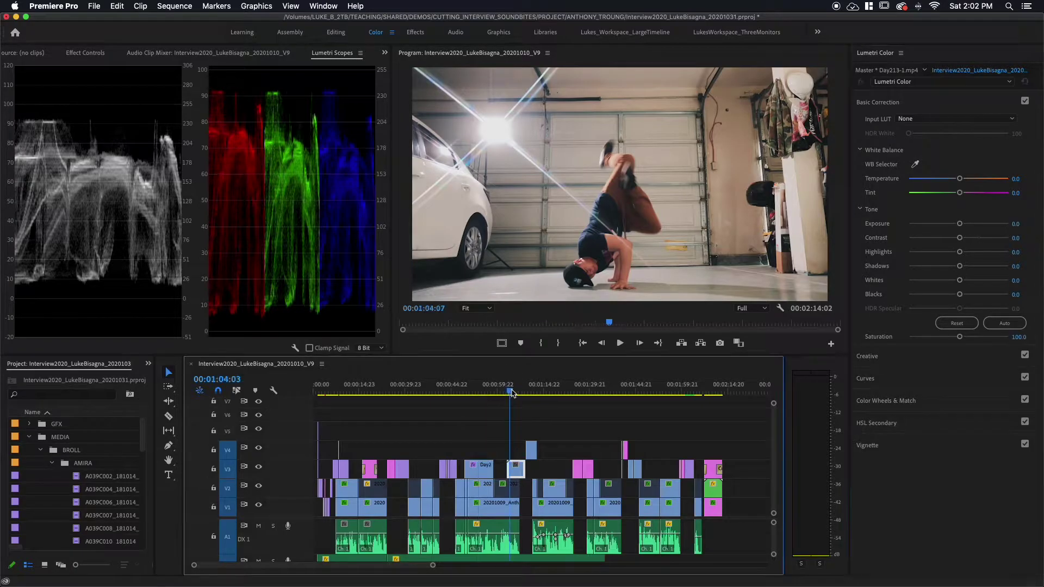
key("Right")
key("Right")
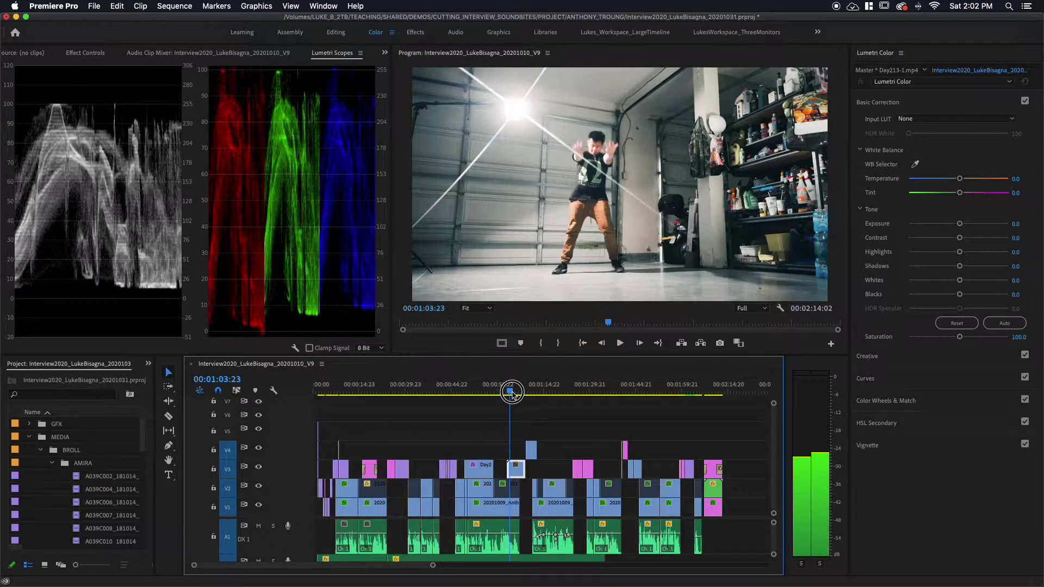
key("Right")
key("Right")
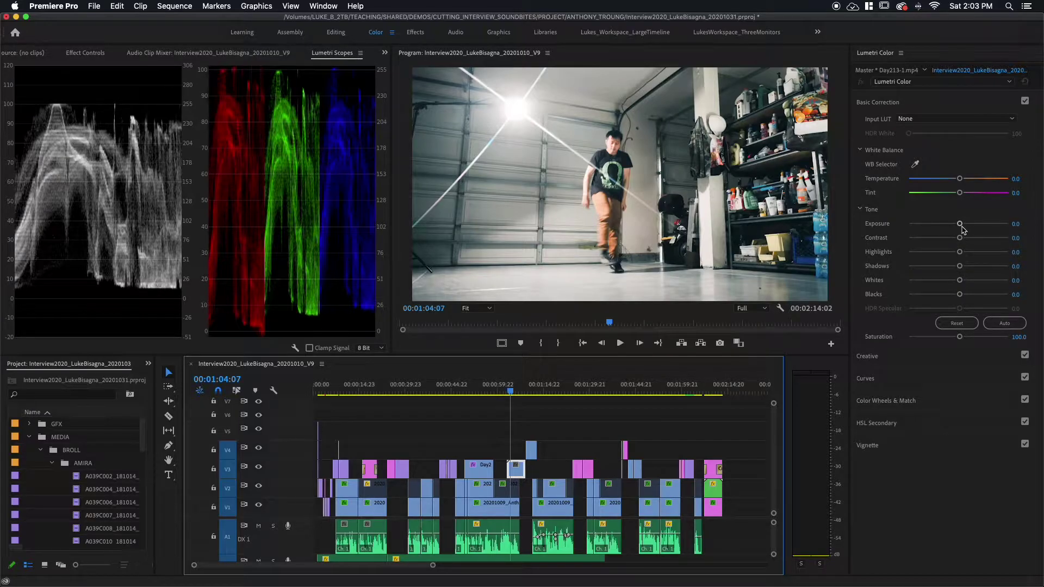
left_click_drag(961, 230, 955, 227)
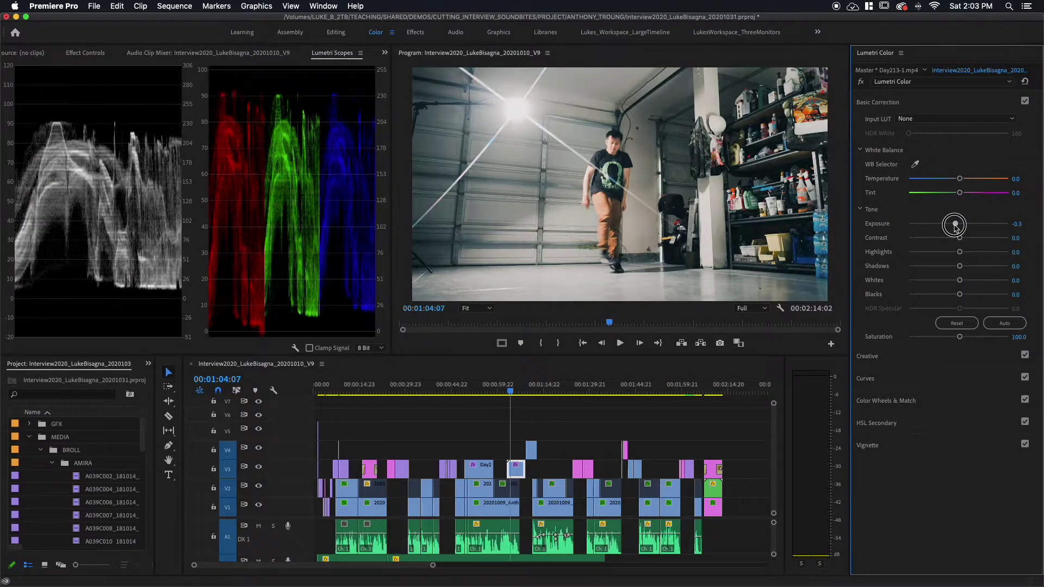
left_click_drag(955, 226, 956, 224)
Step: Set Day213-1's Temperature to -3.3, Saturation to 112 and Contrast to 28.3
left_click_drag(959, 180, 957, 184)
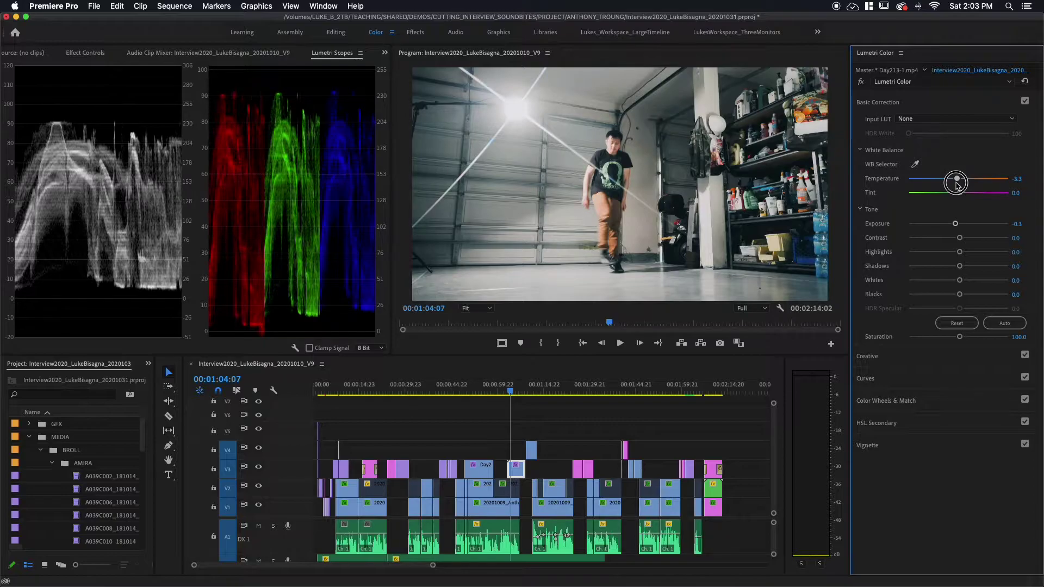
left_click_drag(957, 183, 955, 185)
left_click_drag(959, 337, 964, 339)
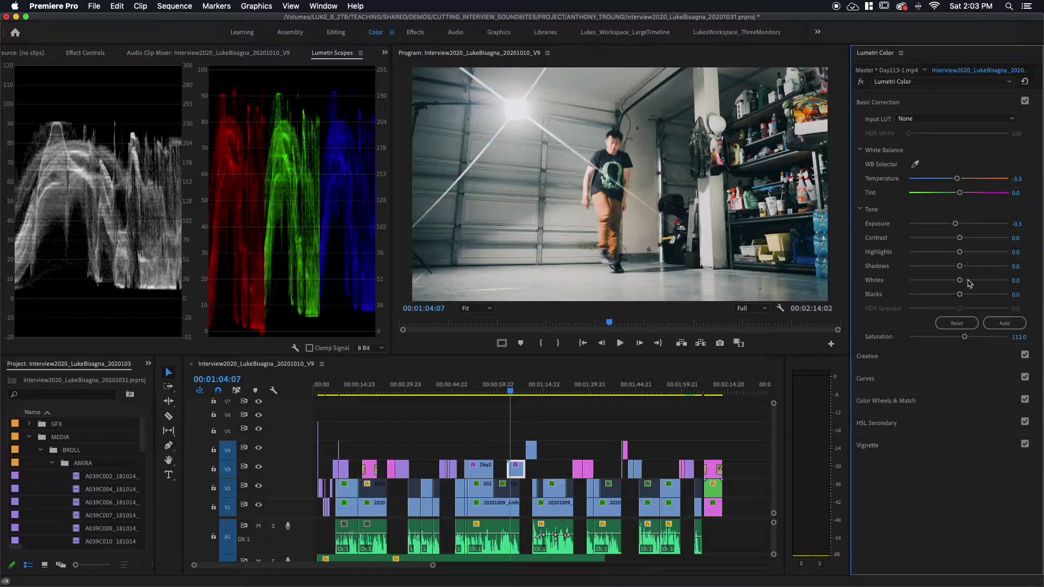
left_click_drag(959, 238, 972, 239)
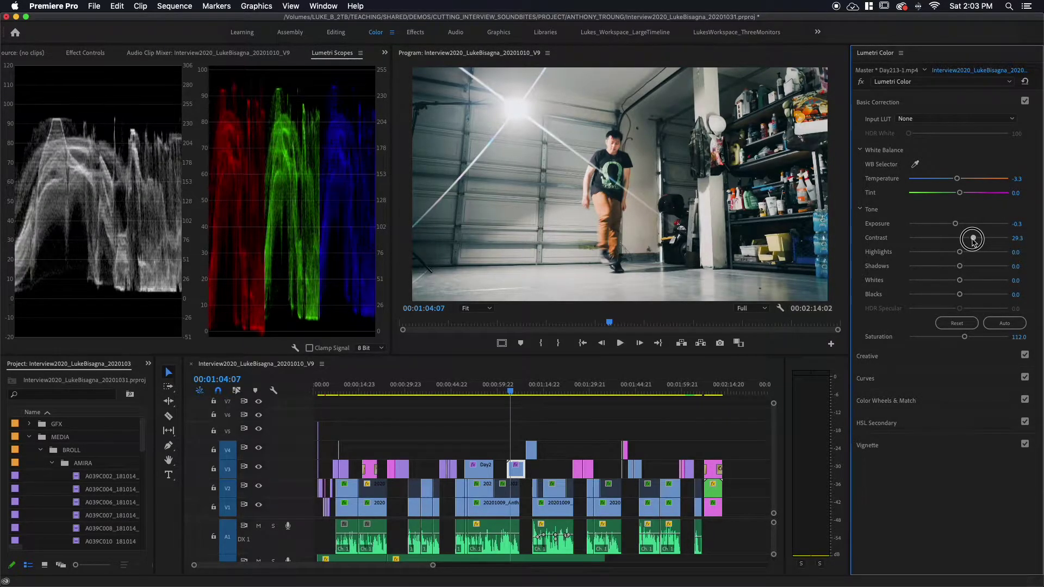
left_click_drag(972, 239, 972, 238)
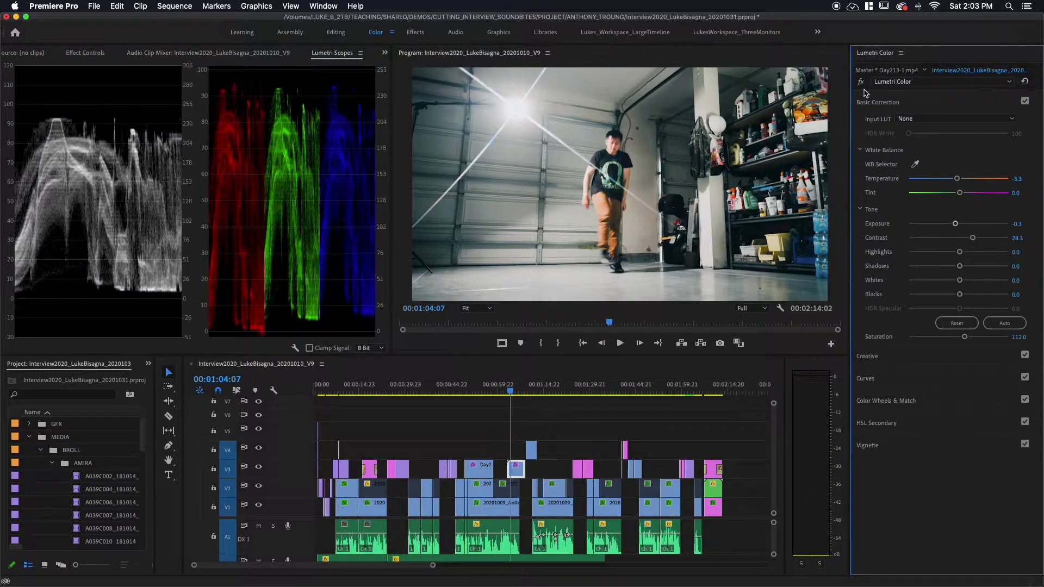
Step: Compare Day213-1 with and without its Lumetri grade using the fx switch
left_click(861, 85)
left_click(862, 85)
left_click(862, 86)
left_click(862, 85)
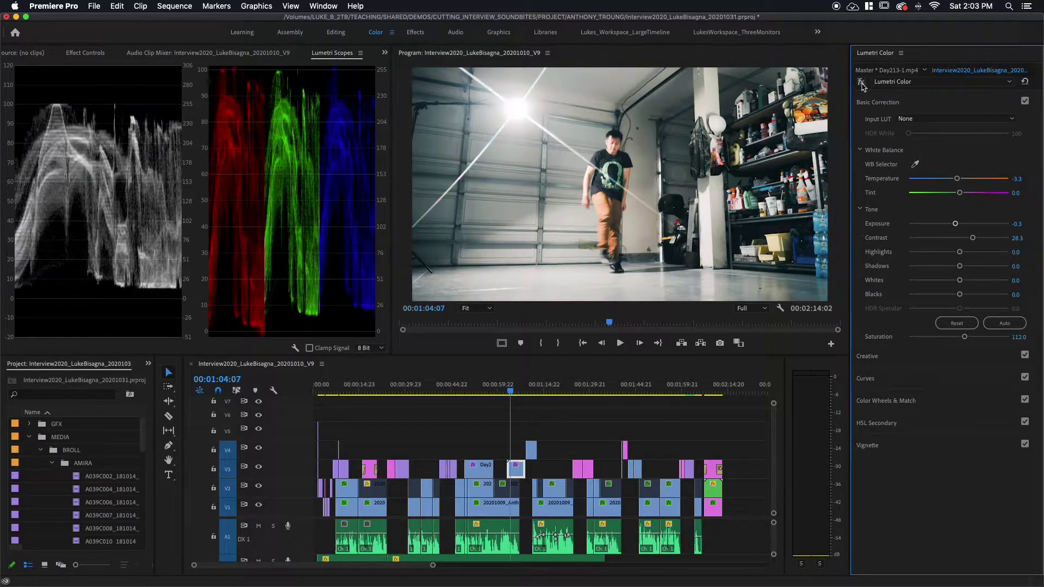
left_click(862, 84)
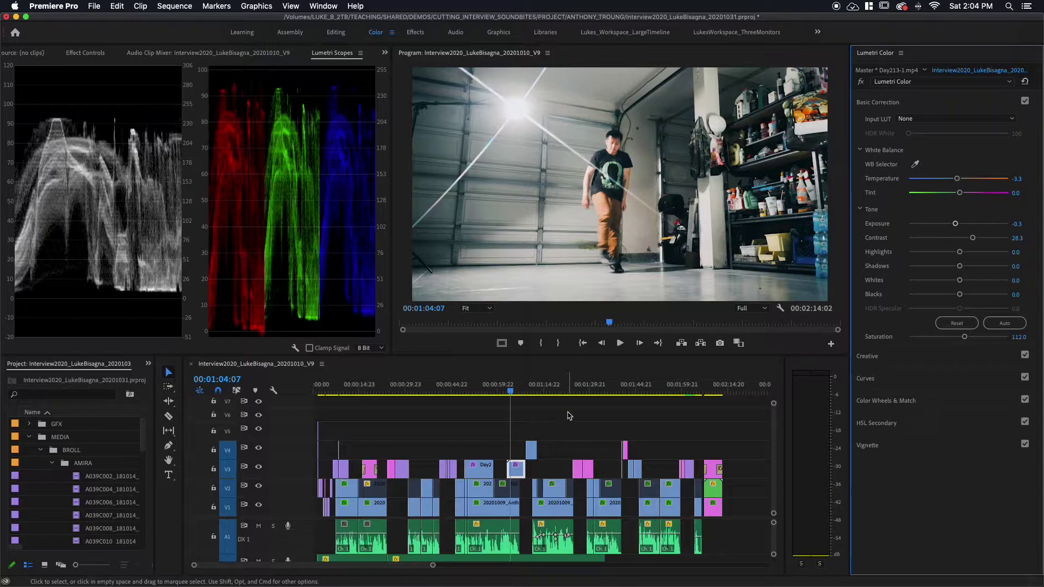
Step: Move the playhead onto the Day208-2.jpg still and set its Exposure to -0.1
mouse_move(572, 388)
left_mouse_down()
mouse_move(577, 421)
mouse_move(587, 388)
left_mouse_up()
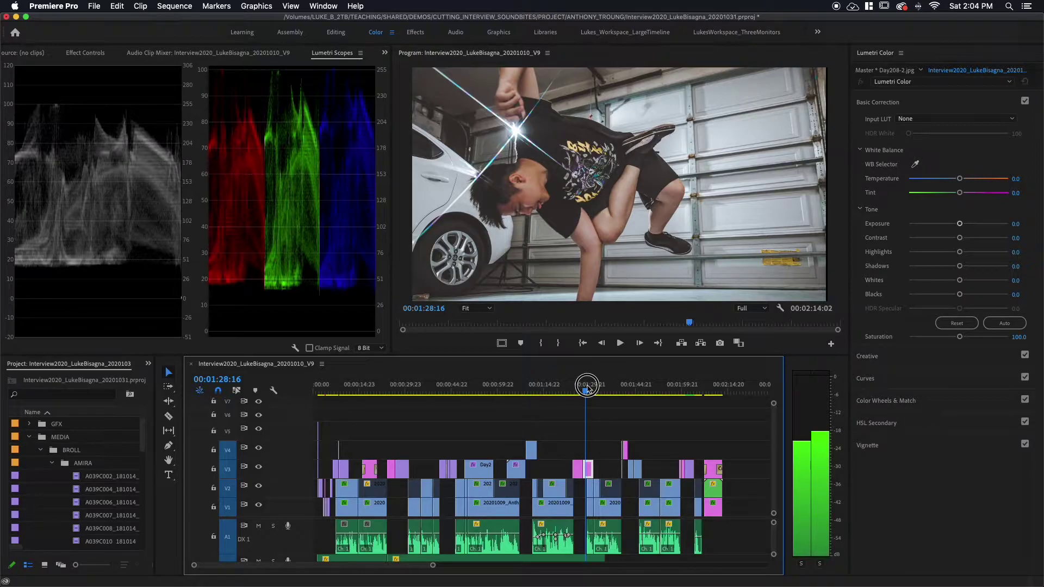
left_click_drag(587, 389, 588, 395)
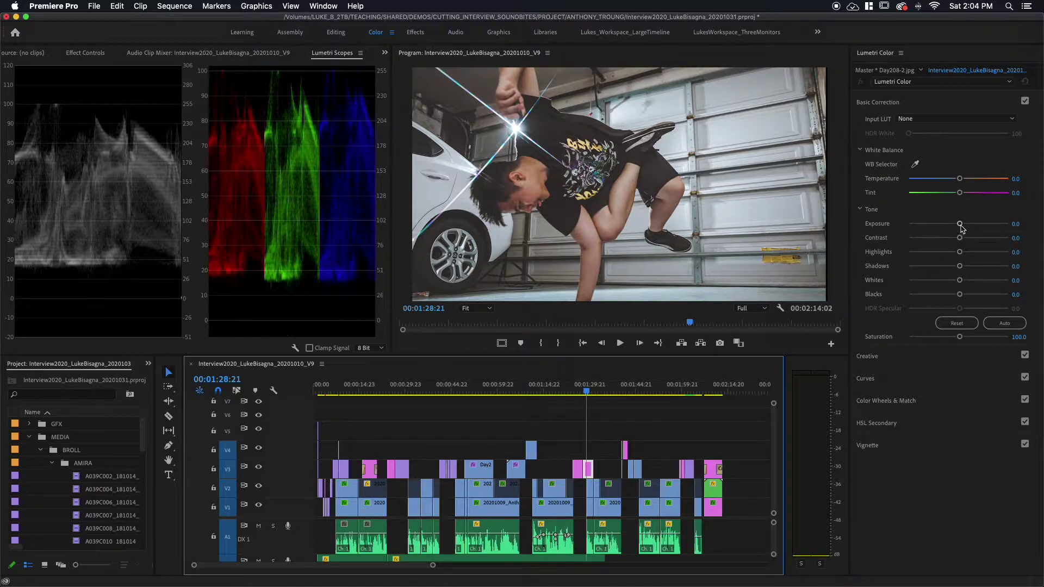
left_click_drag(961, 227, 957, 228)
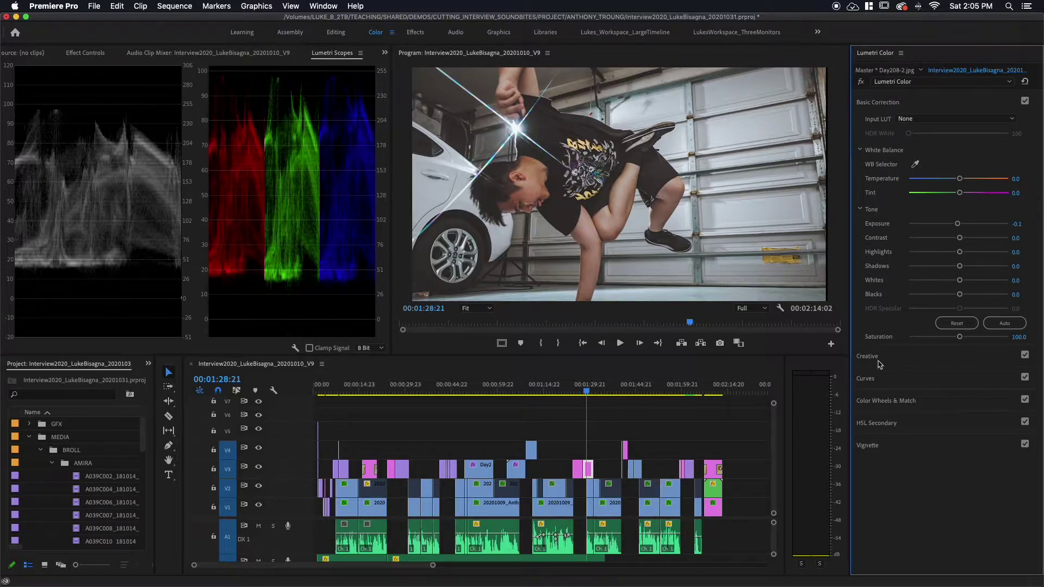
Step: Add three RGB curve points, raising the highlights and lowering the shadows into an S-curve
left_click(915, 381)
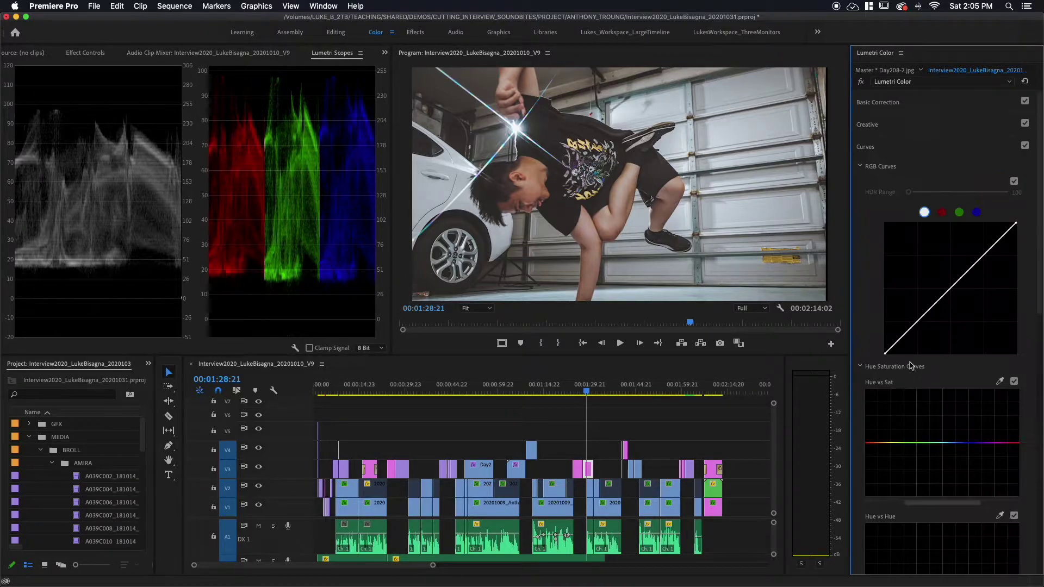
left_click(918, 324)
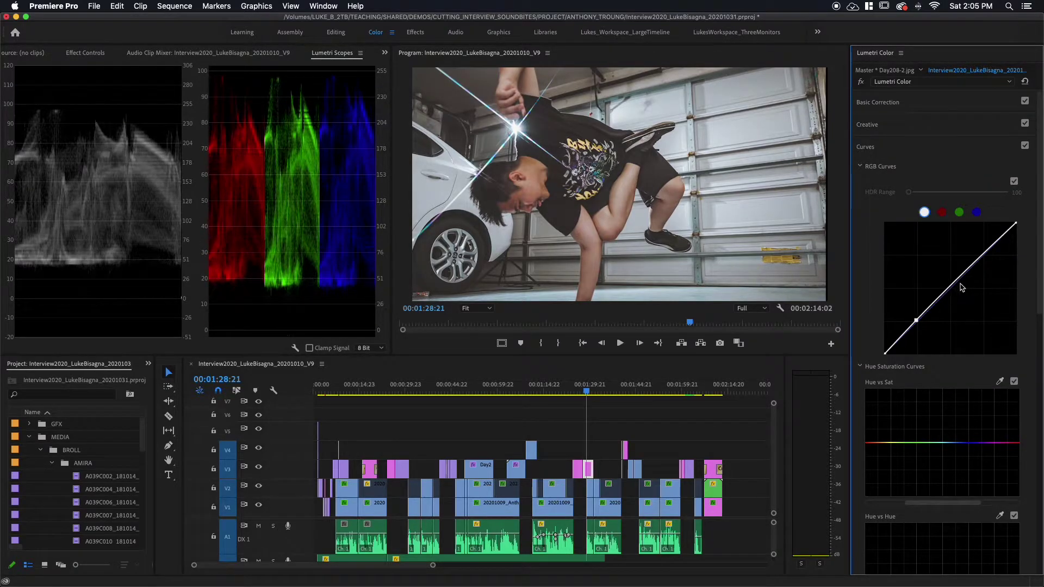
left_click(953, 289)
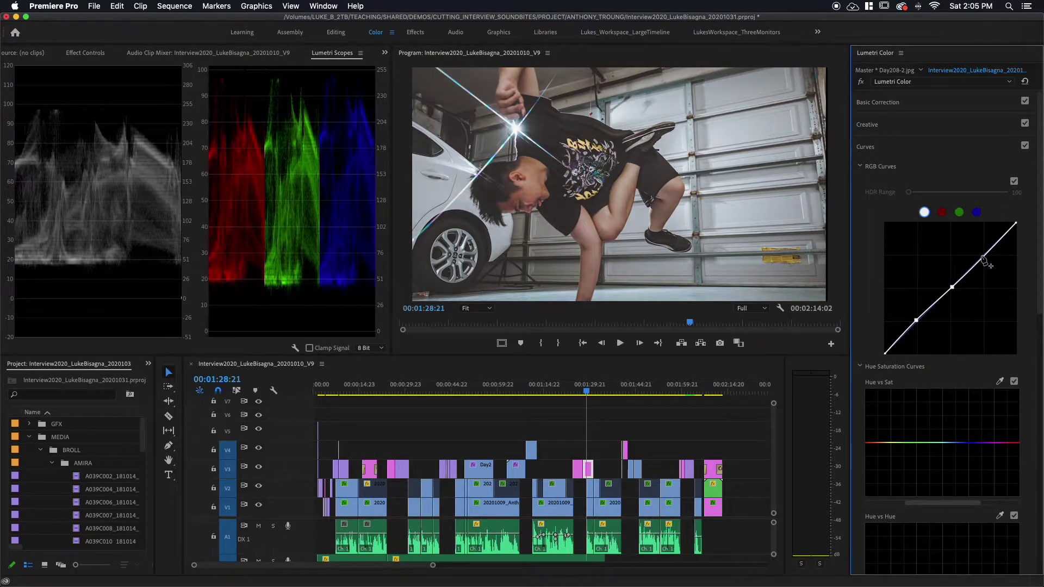
left_click(984, 259)
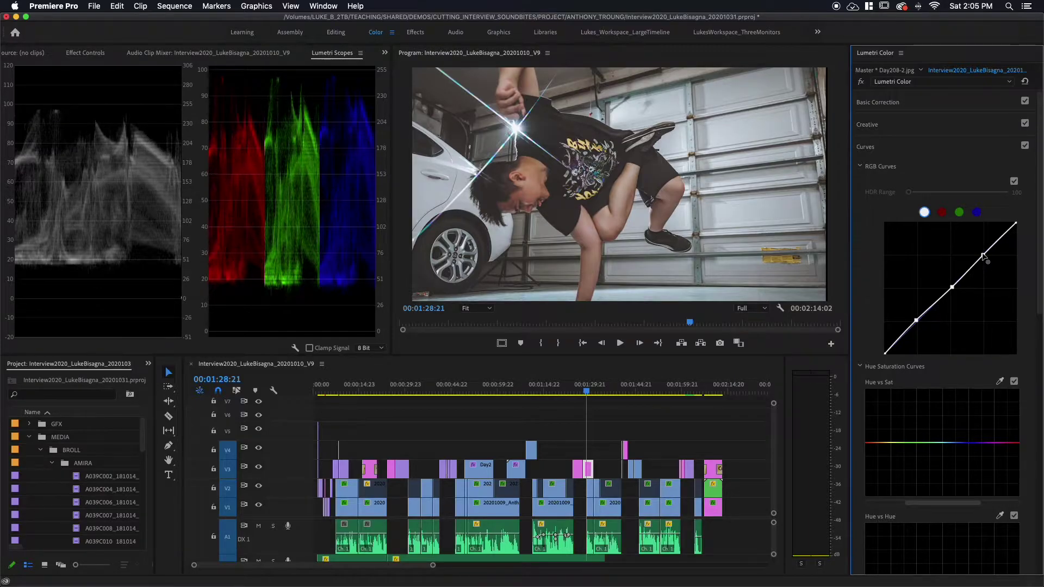
left_click_drag(984, 259, 981, 251)
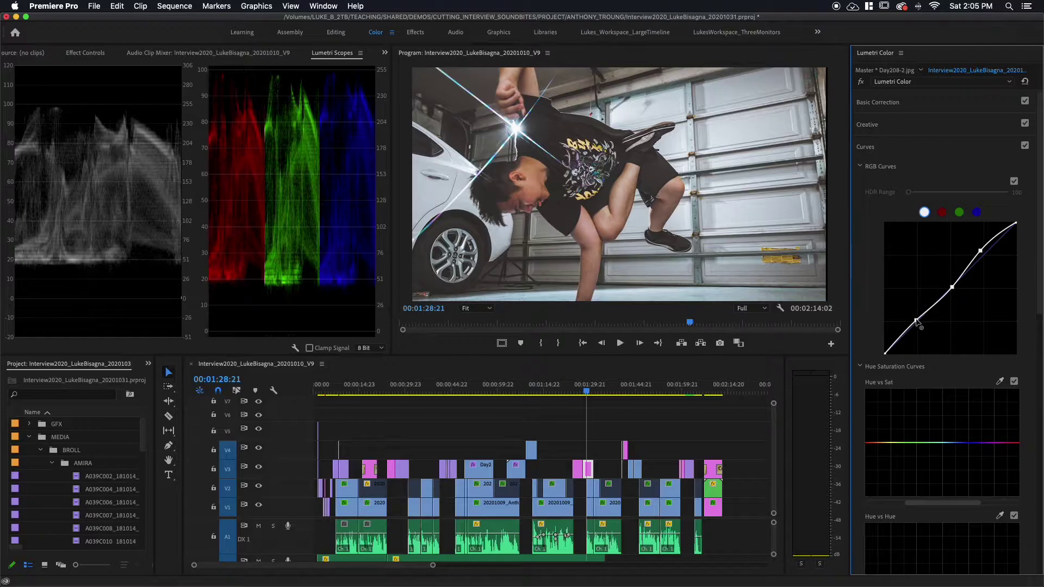
left_click_drag(916, 322, 922, 328)
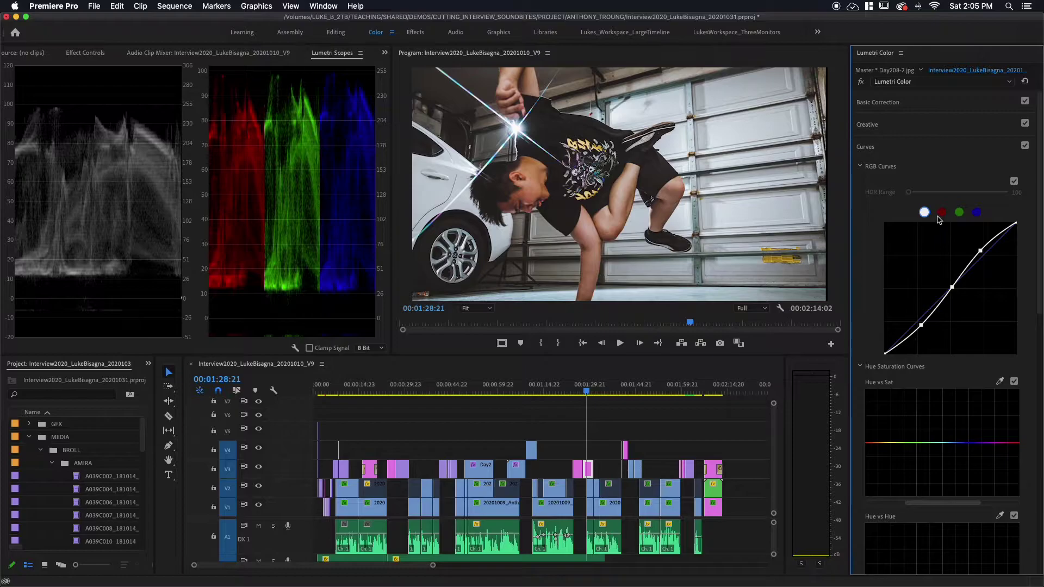
Step: Set Day208-2's Saturation to 112 and Temperature to -3.3, then compare using the fx toggle
left_click(938, 108)
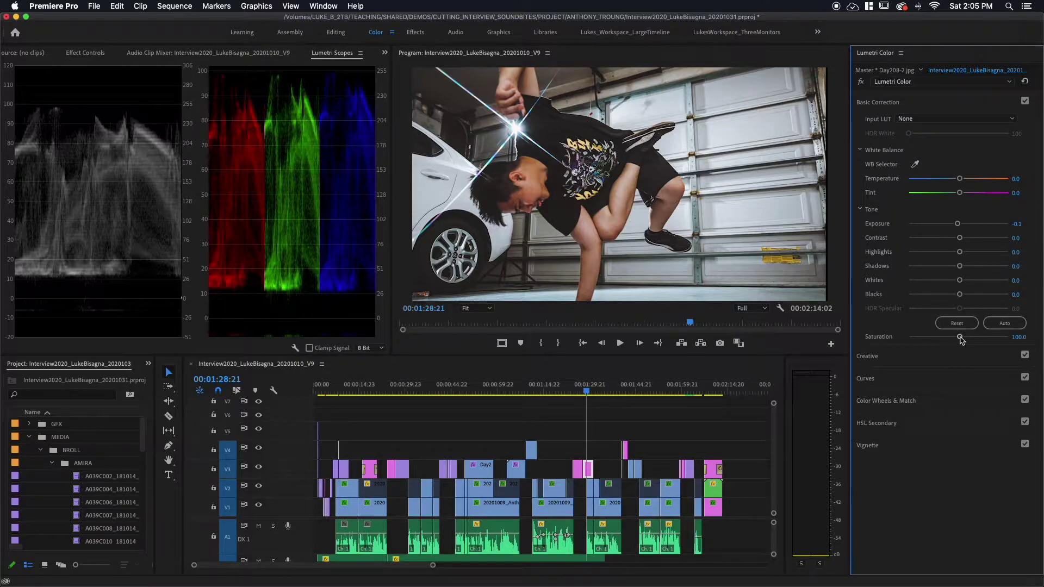
left_click_drag(960, 337, 963, 338)
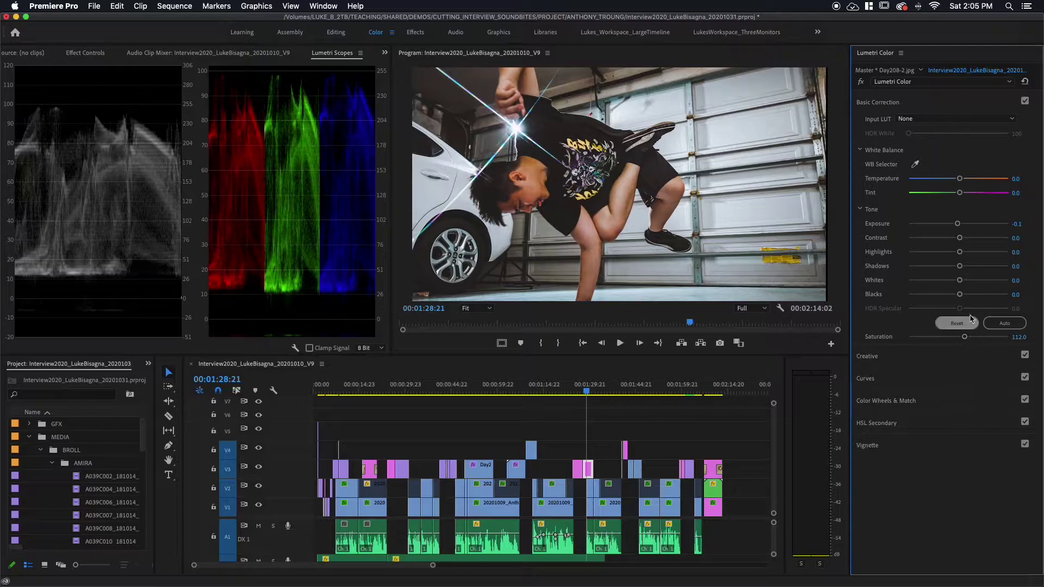
left_click_drag(959, 179, 959, 183)
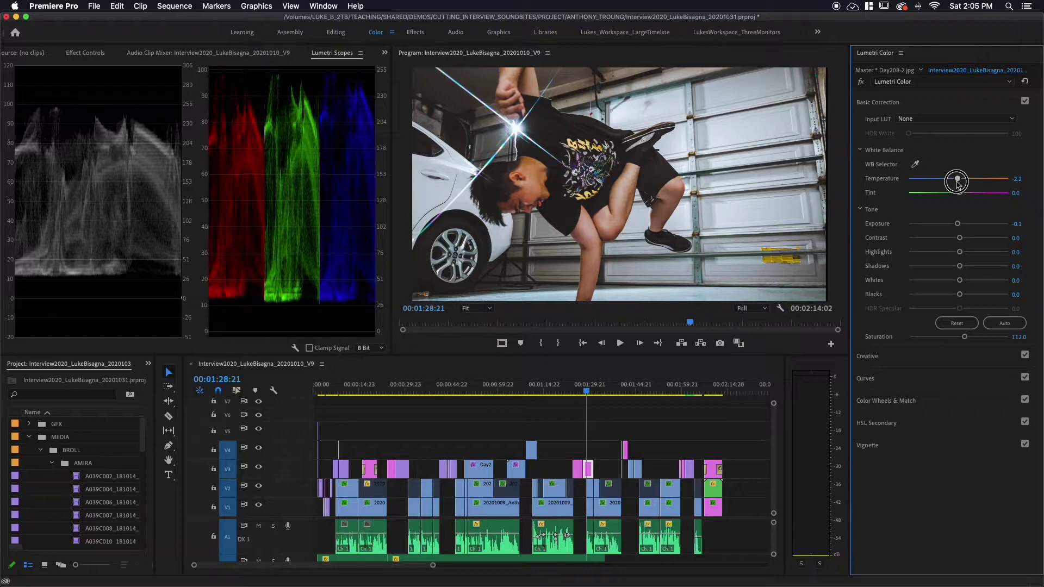
left_click_drag(958, 184, 957, 183)
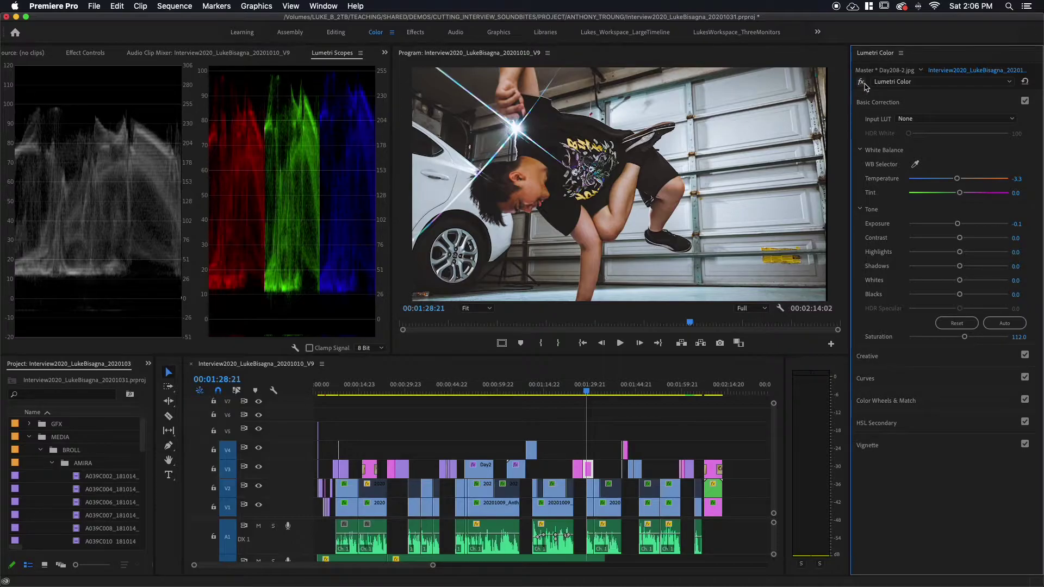
left_click(863, 84)
left_click(863, 84)
left_click(862, 83)
Step: Zoom the timeline in, park the playhead on Day211-1-2 at 00:01:40:11, and select the V3 clip
left_click(623, 392)
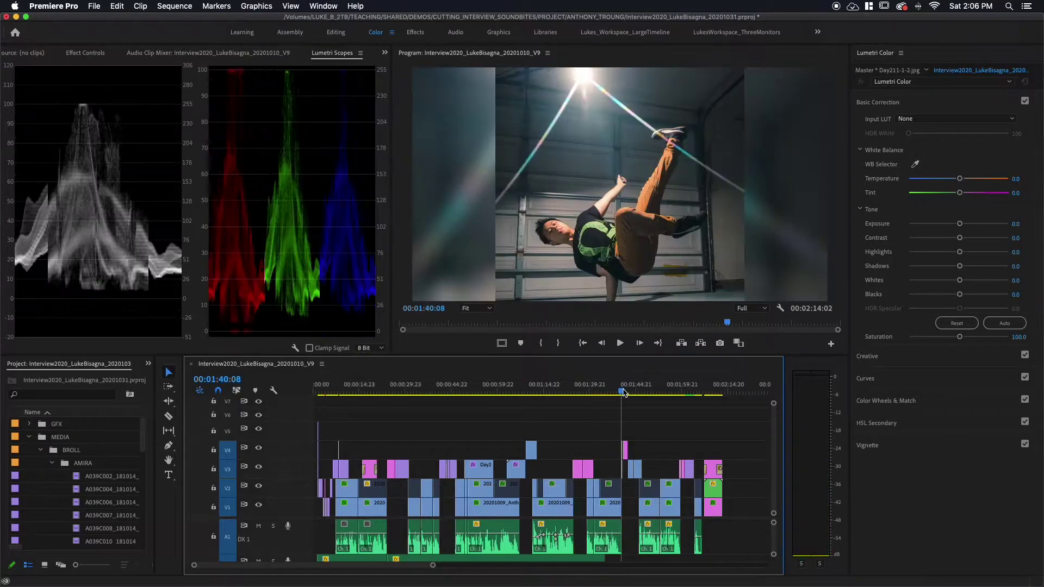
key("=")
key("=")
key("=")
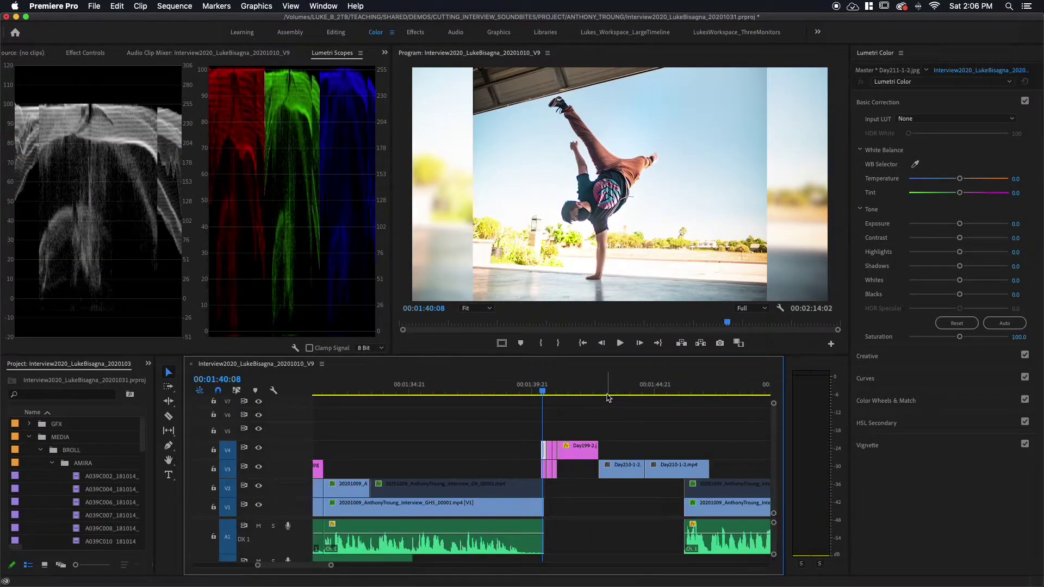
key("=")
key("=")
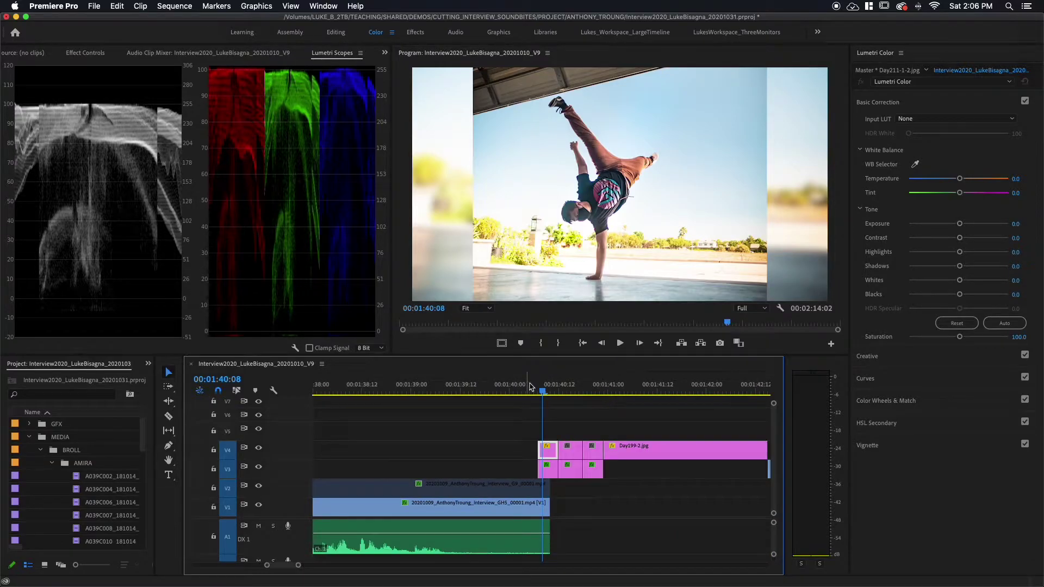
left_click(546, 391)
left_click_drag(546, 391, 554, 393)
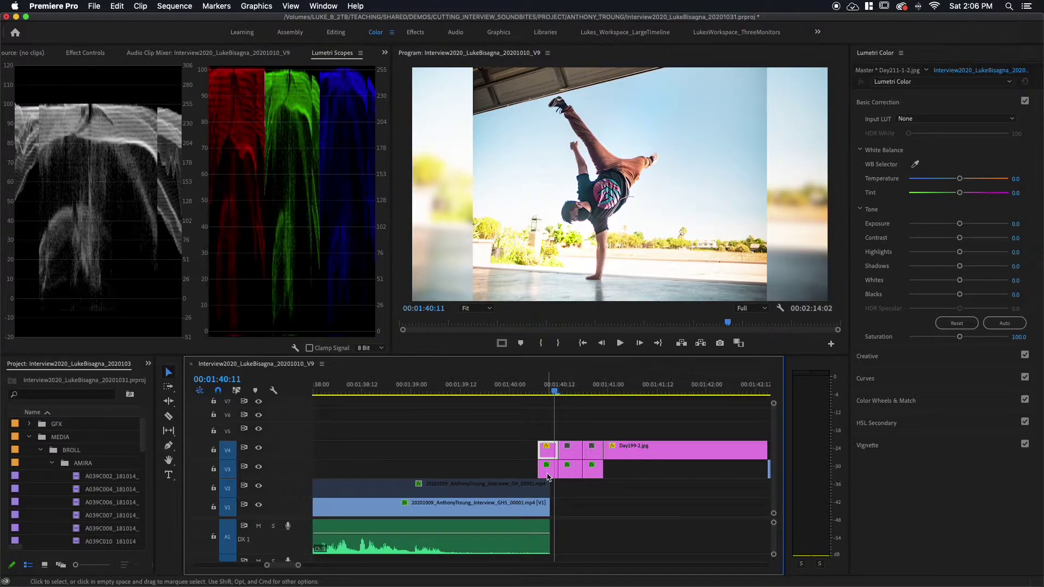
left_click(546, 474)
Step: Disable the blurred V3 background clip by unchecking Enable
right_click(547, 469)
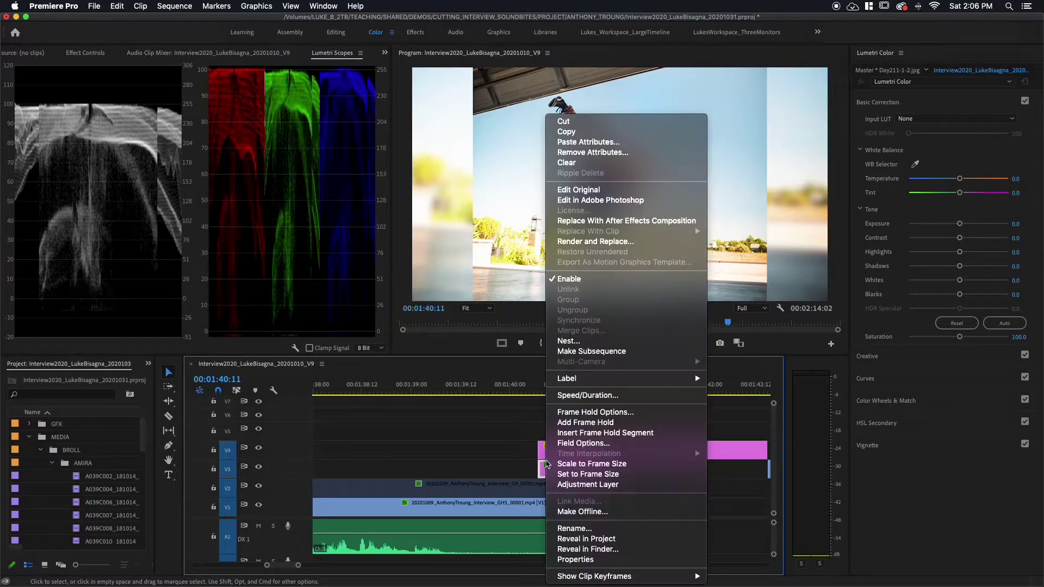
left_click(571, 279)
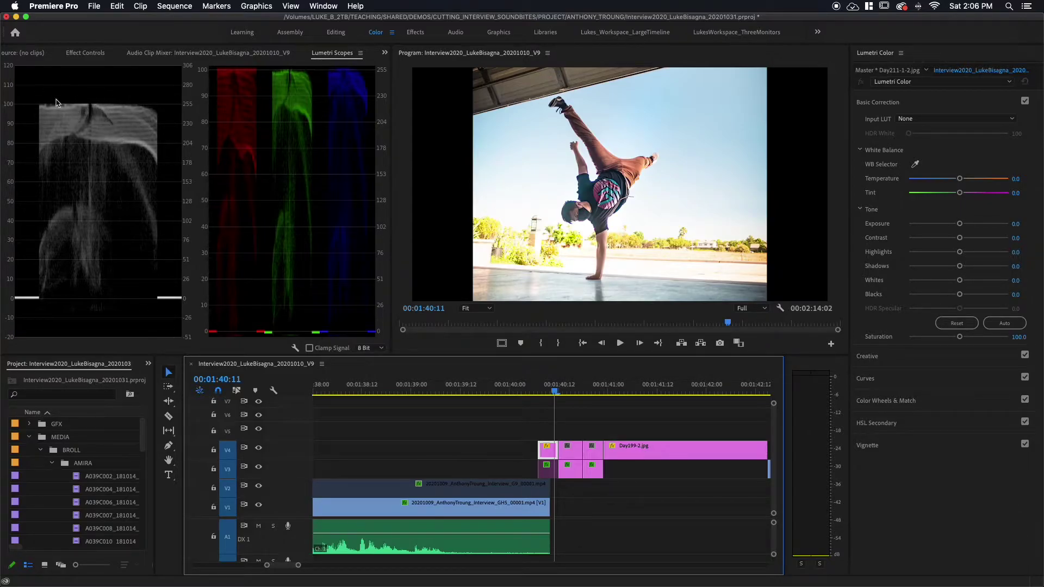
Step: Set the handstand photo to Exposure -0.5, Contrast 45.7 and Saturation 125
left_click(959, 223)
left_click_drag(959, 224, 952, 226)
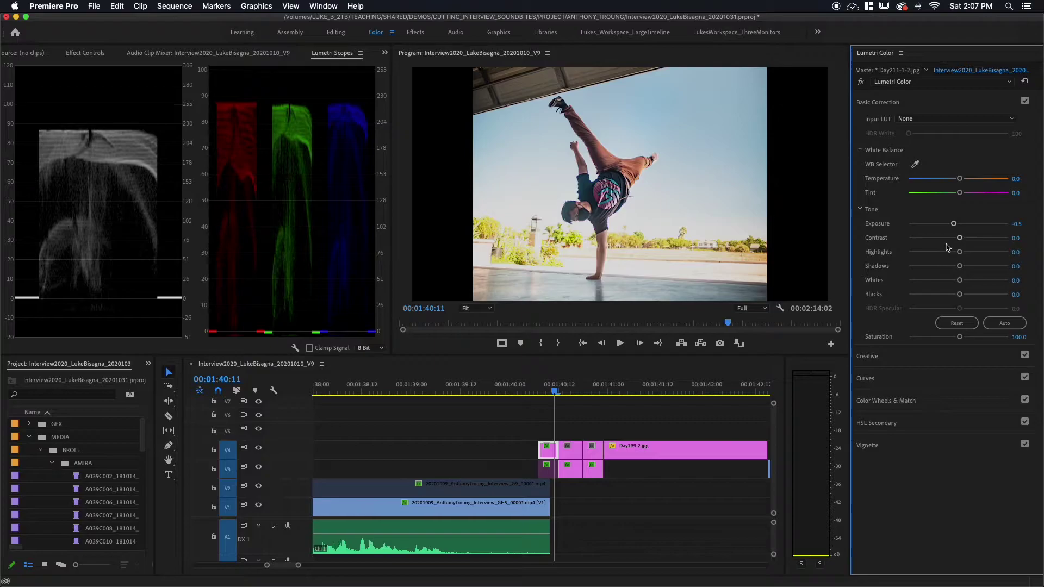
left_click_drag(959, 237, 981, 239)
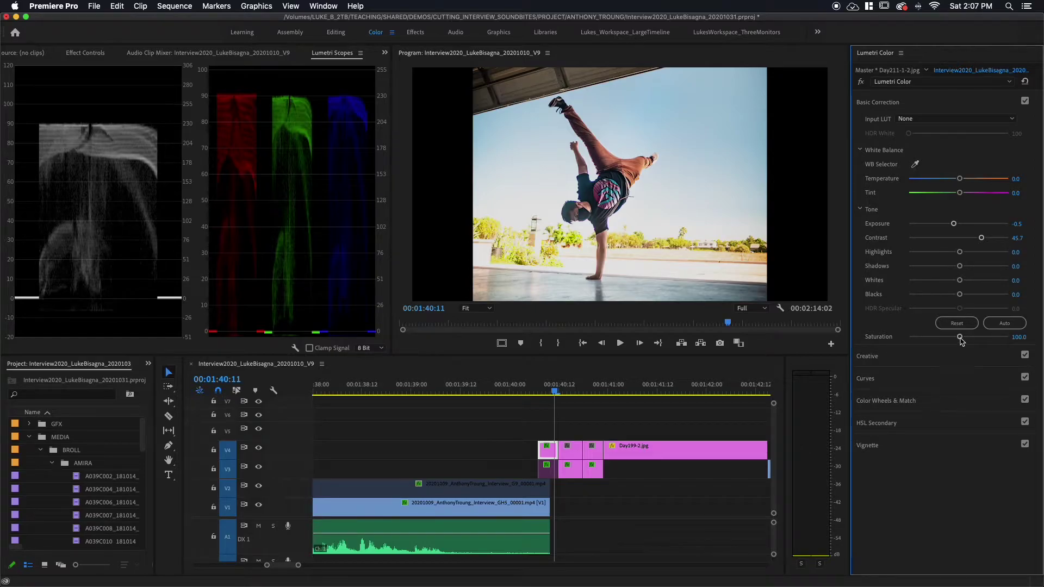
left_click_drag(960, 342, 971, 341)
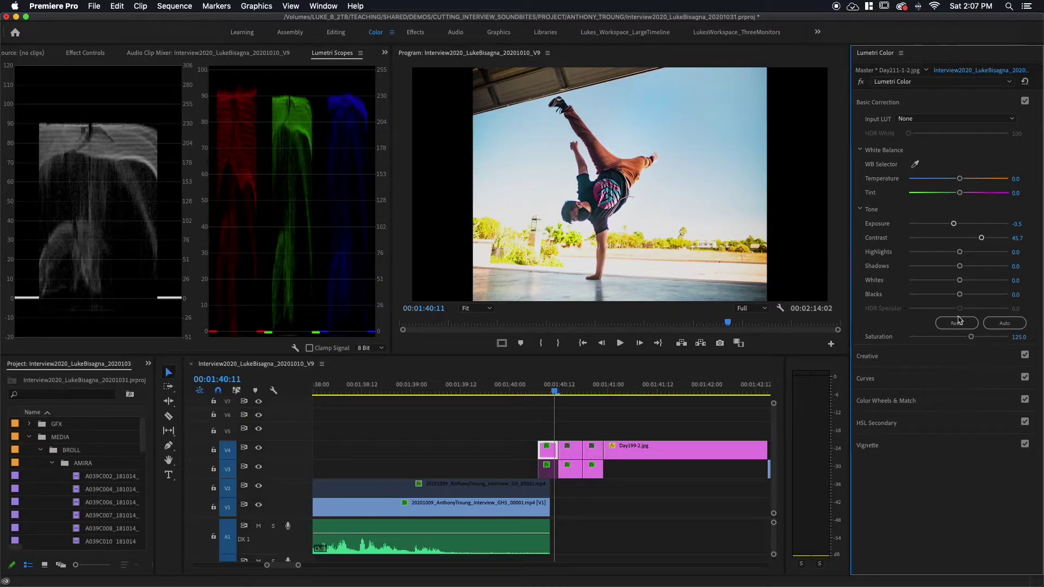
Step: Set Highlights to -22.8, Whites to -21.7 and Temperature to -5.4 for a bluer sky
left_click_drag(960, 254, 947, 255)
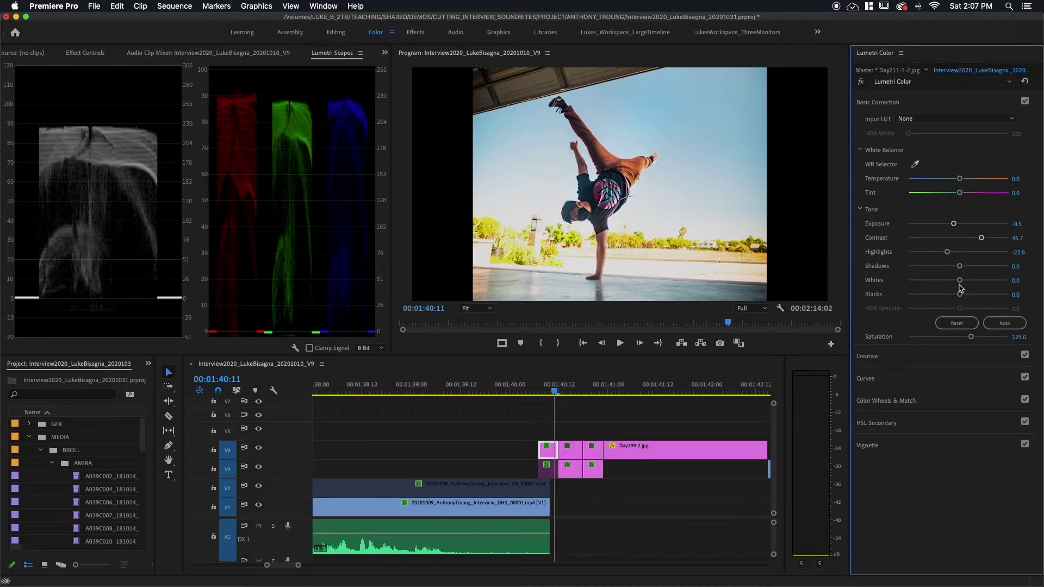
left_click_drag(959, 280, 947, 283)
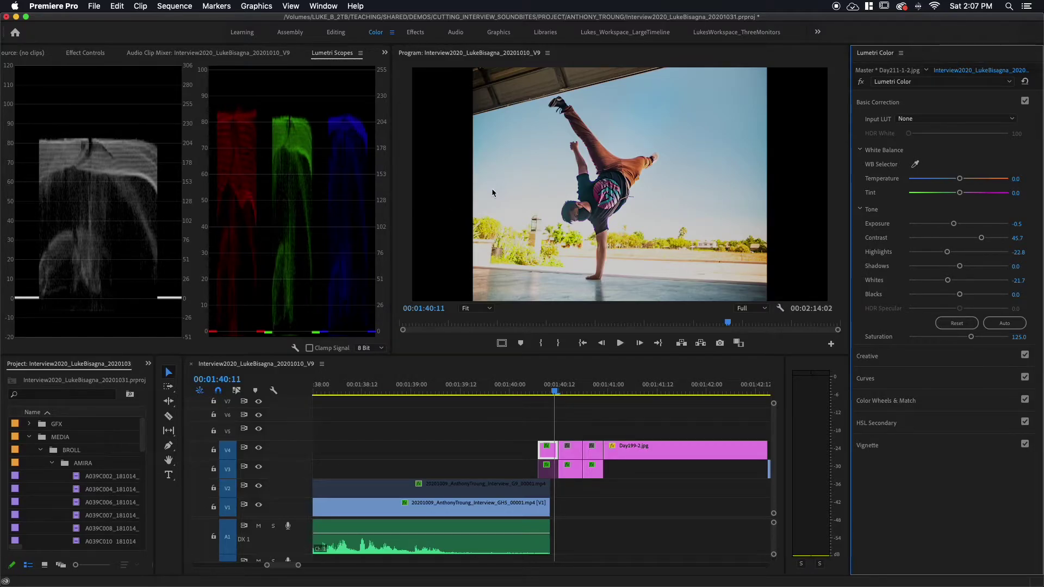
left_click_drag(959, 178, 956, 181)
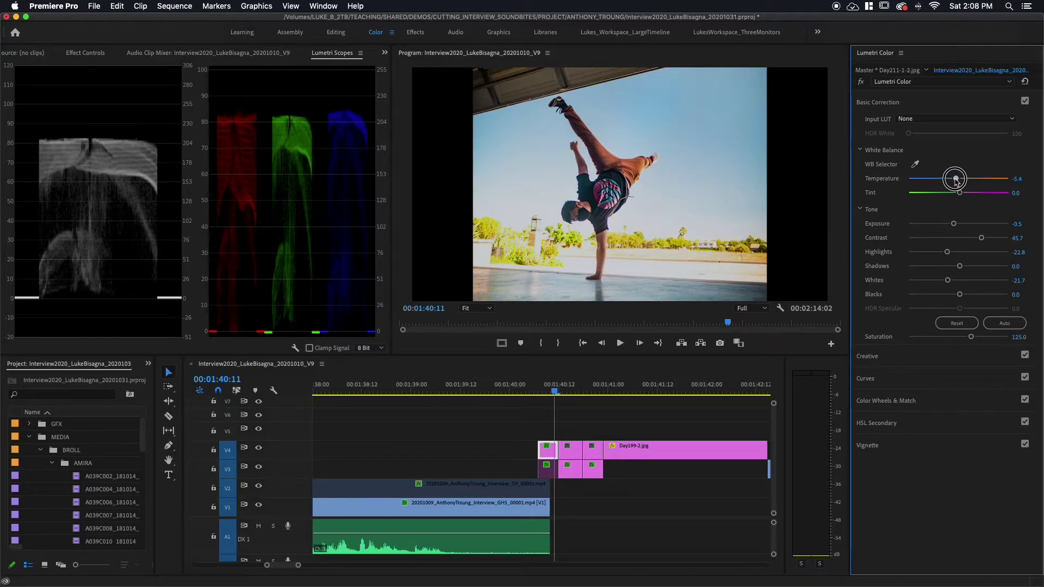
left_click_drag(956, 181, 956, 181)
Step: Target the sky's blue hue with the Hue vs Sat eyedropper
left_click(938, 383)
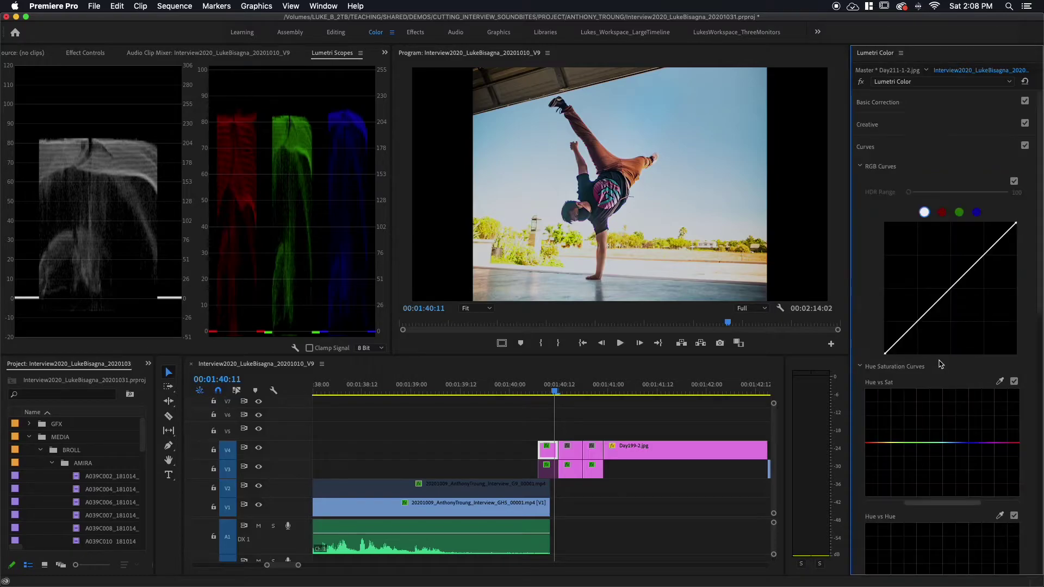
scroll(939, 363, "down", 2)
scroll(938, 365, "down", 1)
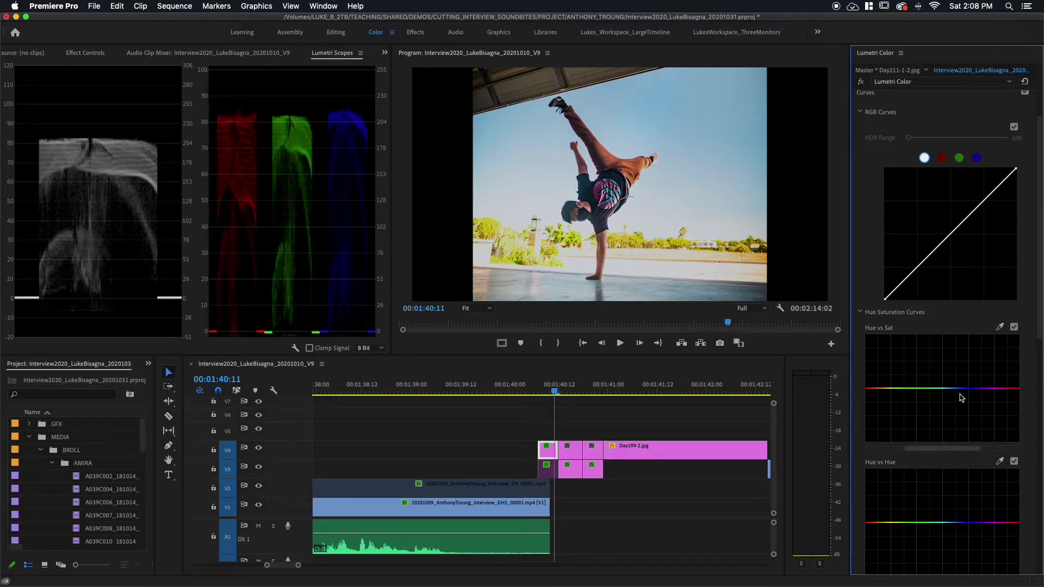
scroll(938, 363, "down", 1)
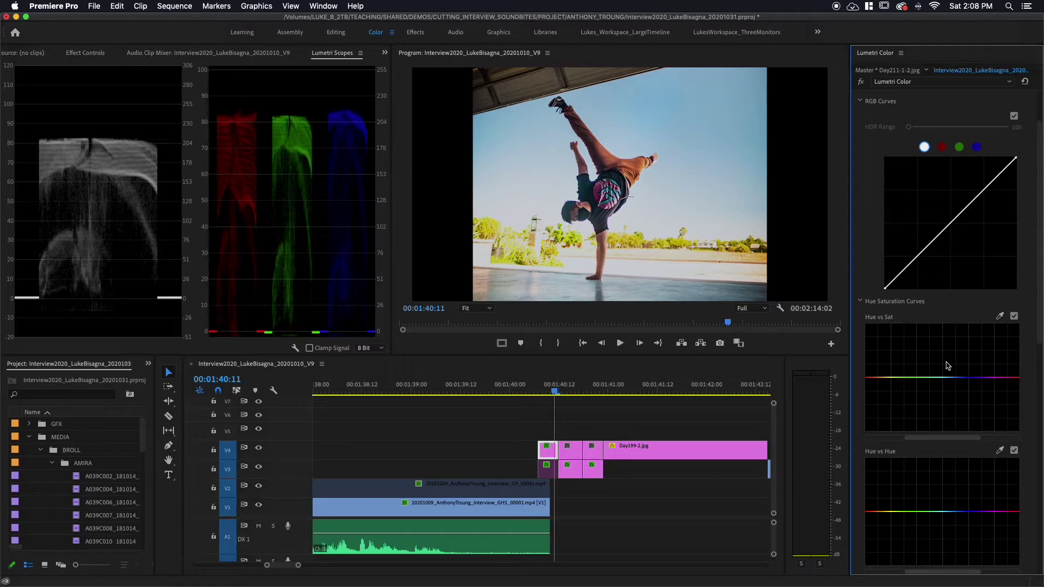
left_click(1003, 315)
left_click(714, 114)
Step: Raise the Hue vs Sat curve's blue point to boost sky saturation, then compare it on and off
left_click(952, 379)
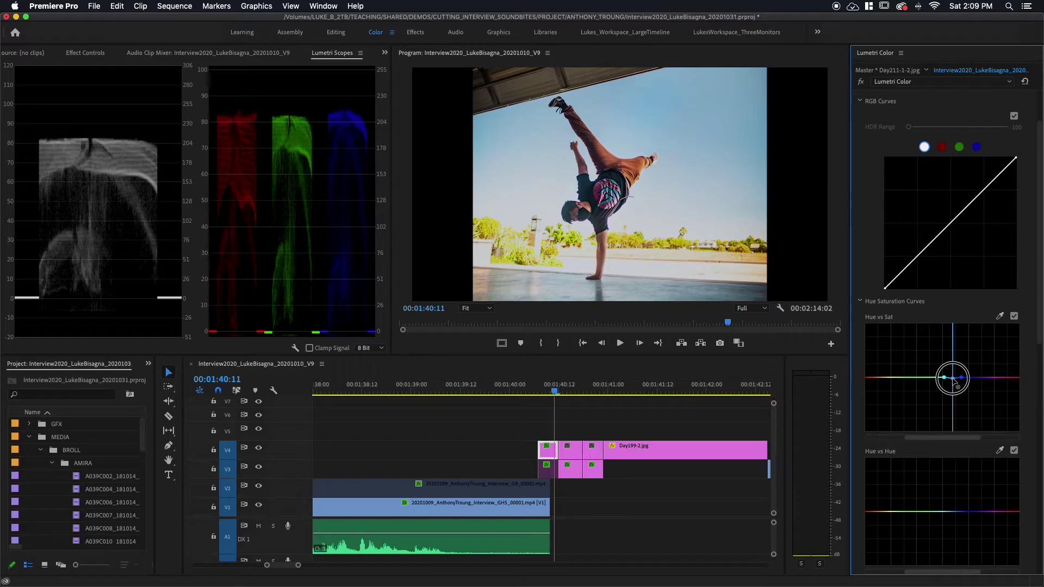
left_click_drag(952, 378, 952, 401)
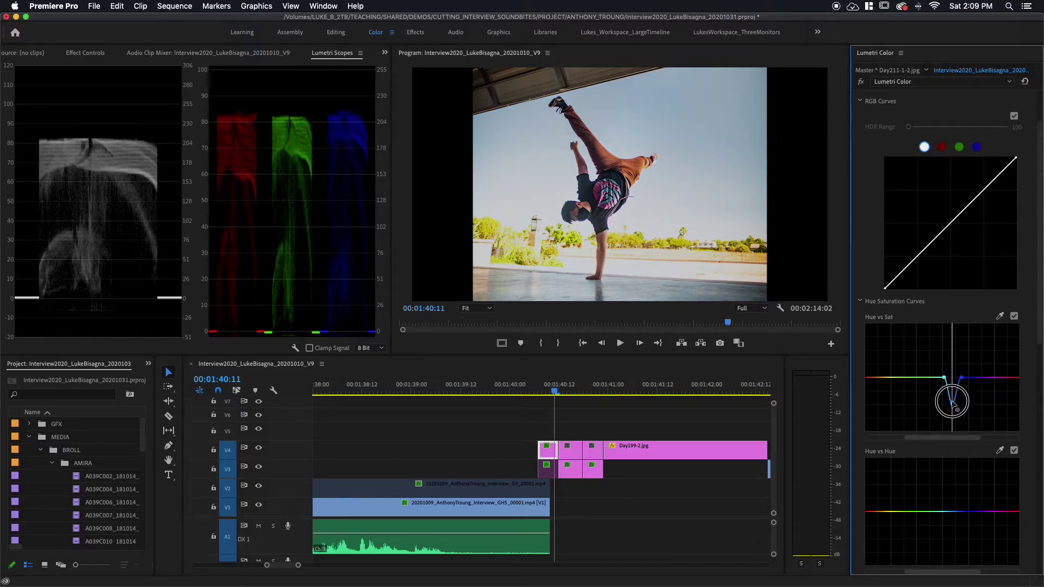
left_click_drag(952, 400, 950, 413)
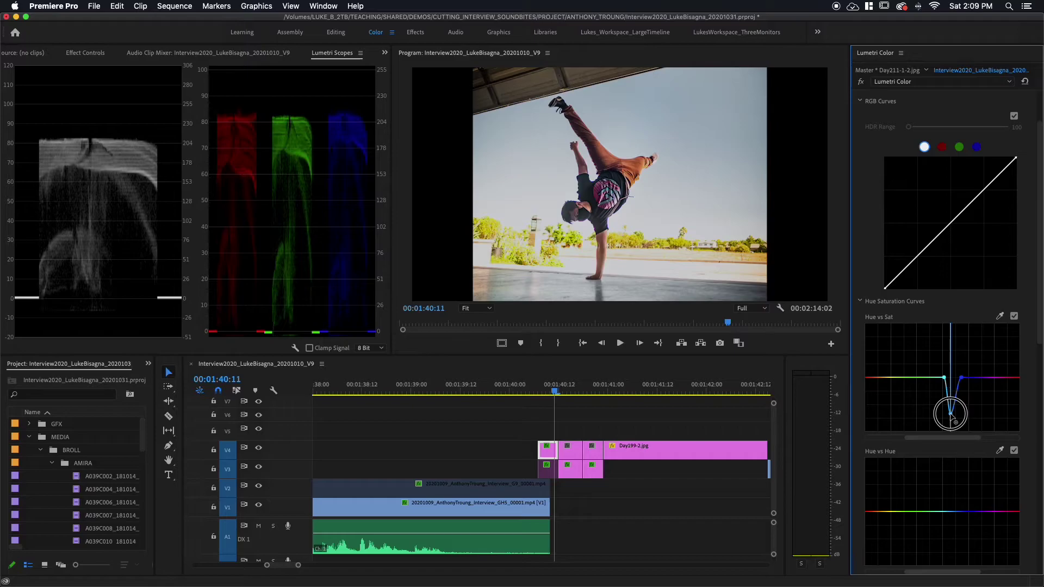
left_click_drag(951, 413, 951, 364)
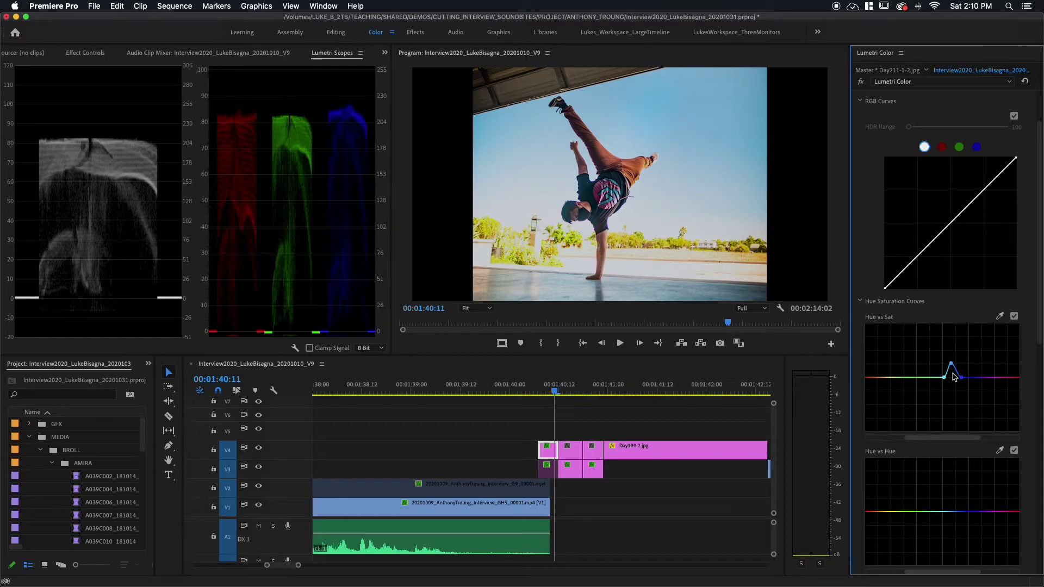
left_click(1014, 317)
left_click(1014, 317)
scroll(954, 327, "up", 2)
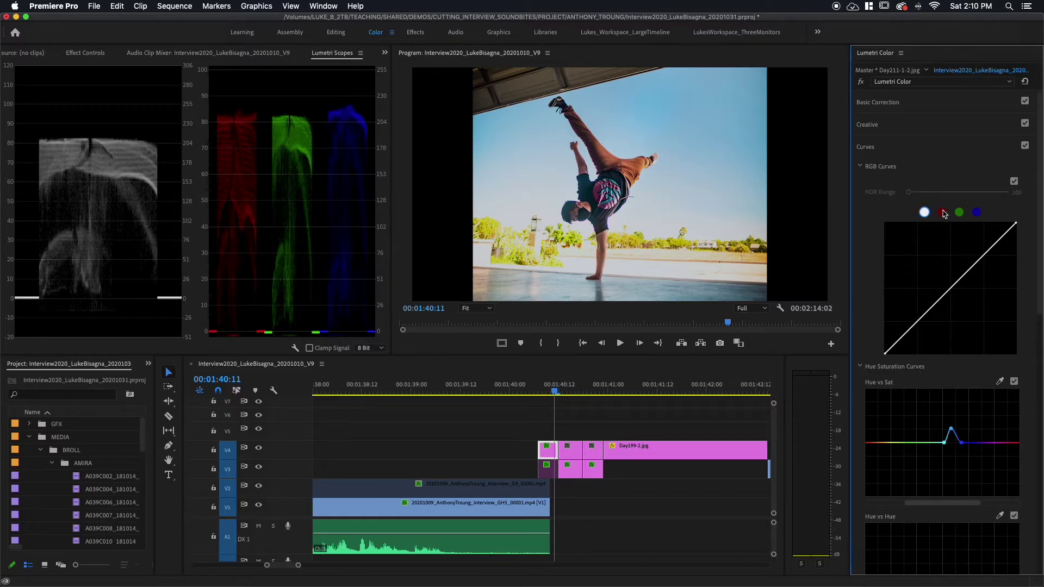
left_click(861, 85)
left_click(861, 84)
left_click(862, 84)
left_click(861, 84)
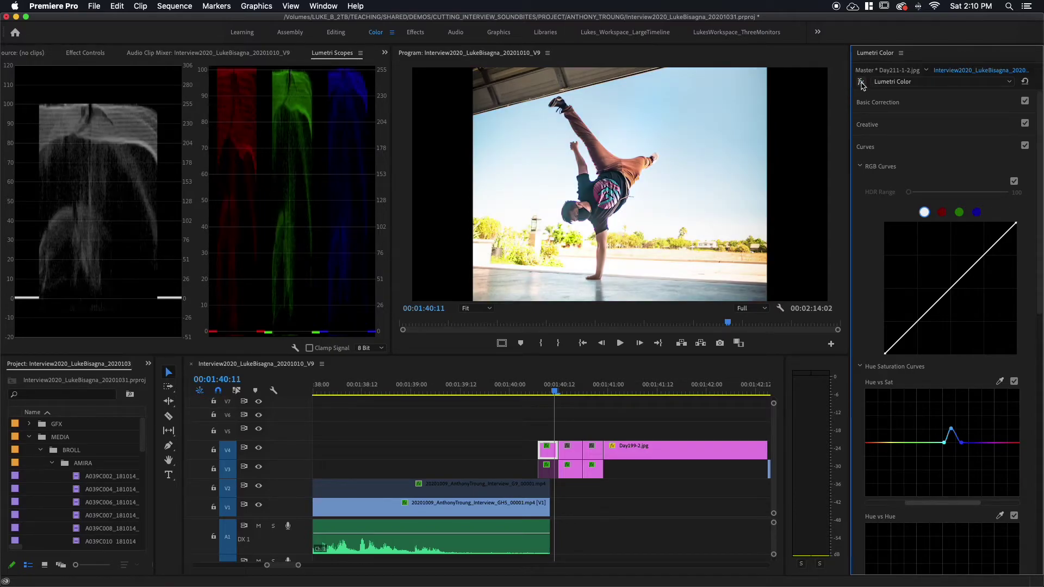
left_click(862, 85)
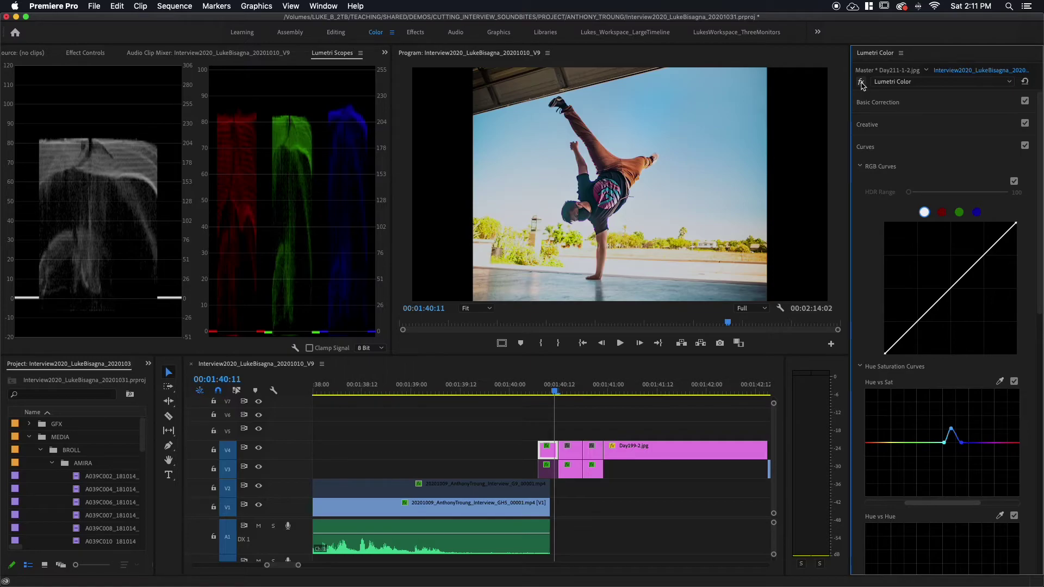
Step: Copy the graded handstand photo clip on V4
left_click(545, 455)
right_click(544, 454)
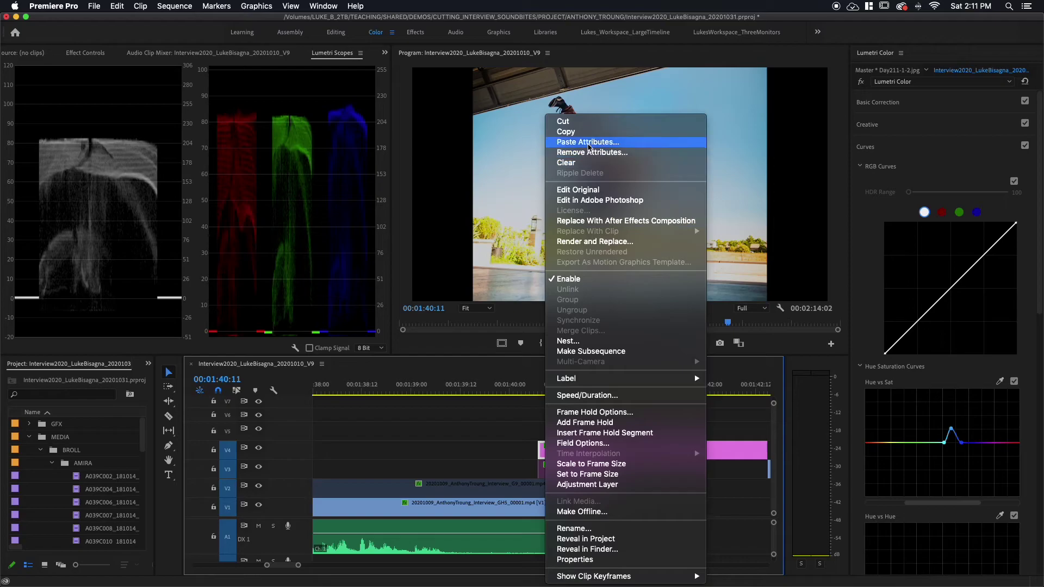
left_click(587, 133)
Step: Enable the blurred V3 background clip and paste the photo's colour grade onto it
left_click(549, 472)
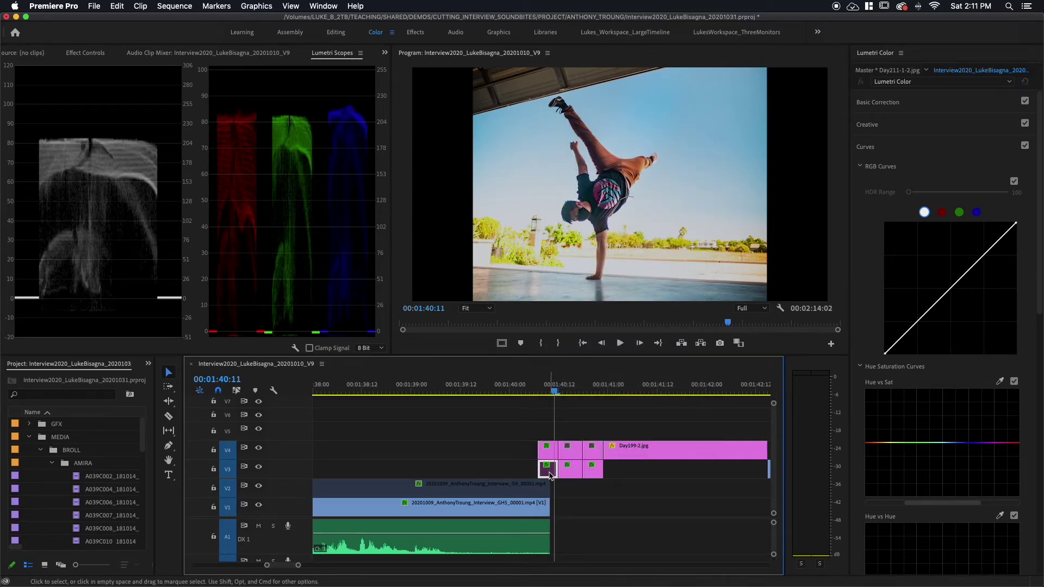
key("super+shift+e")
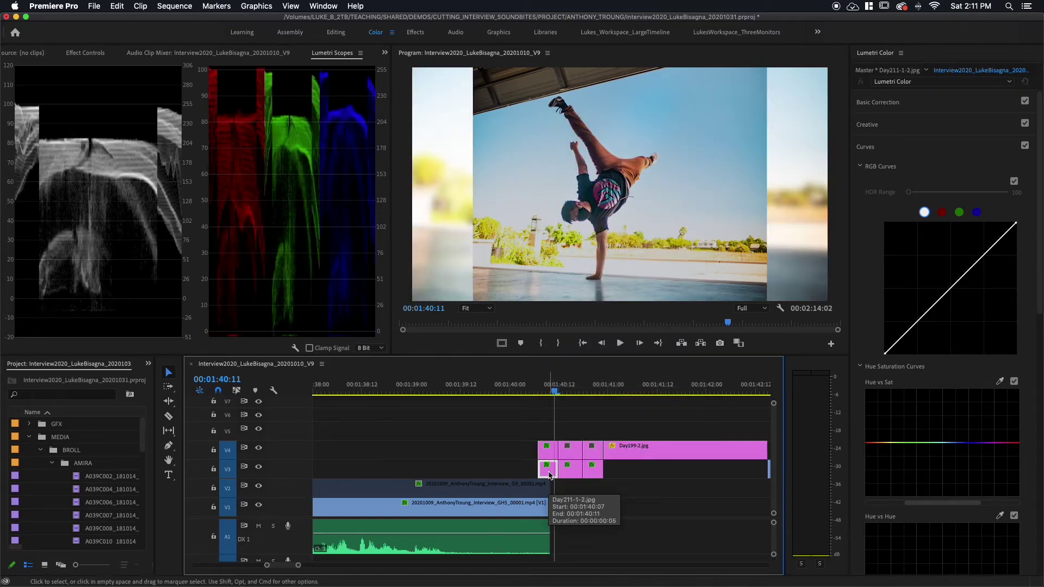
right_click(549, 476)
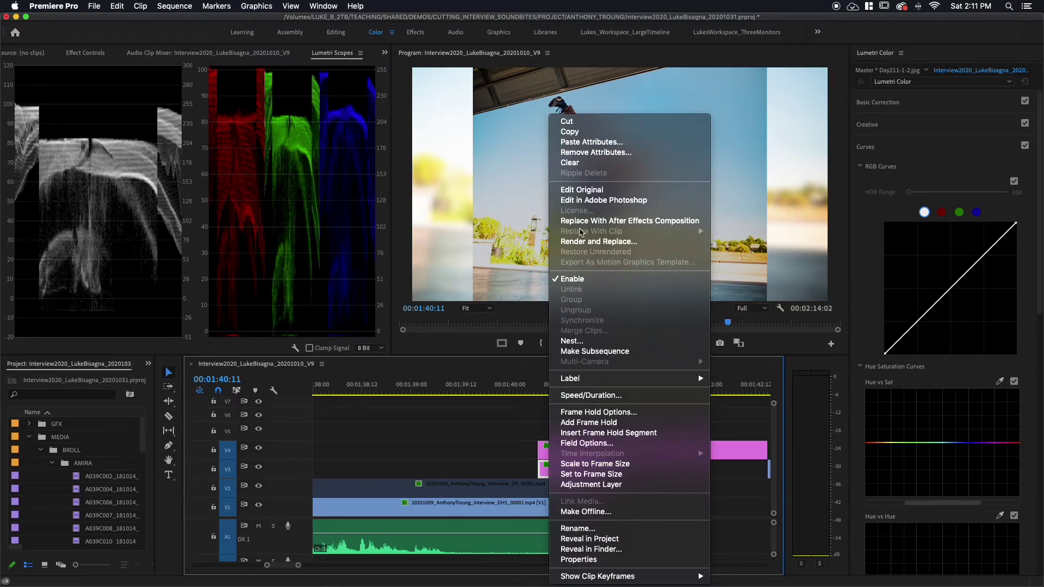
left_click(587, 143)
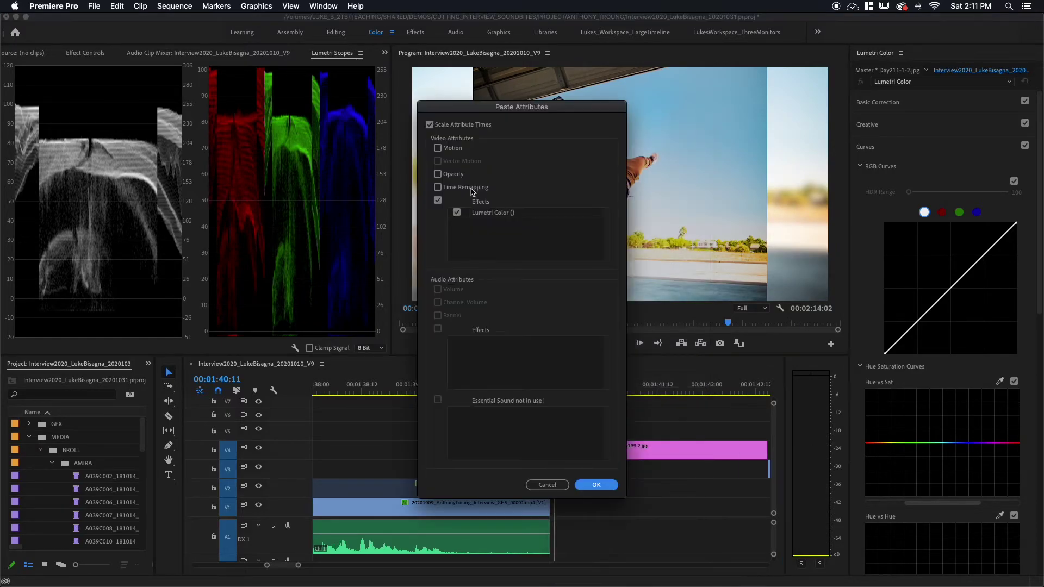
left_click(594, 484)
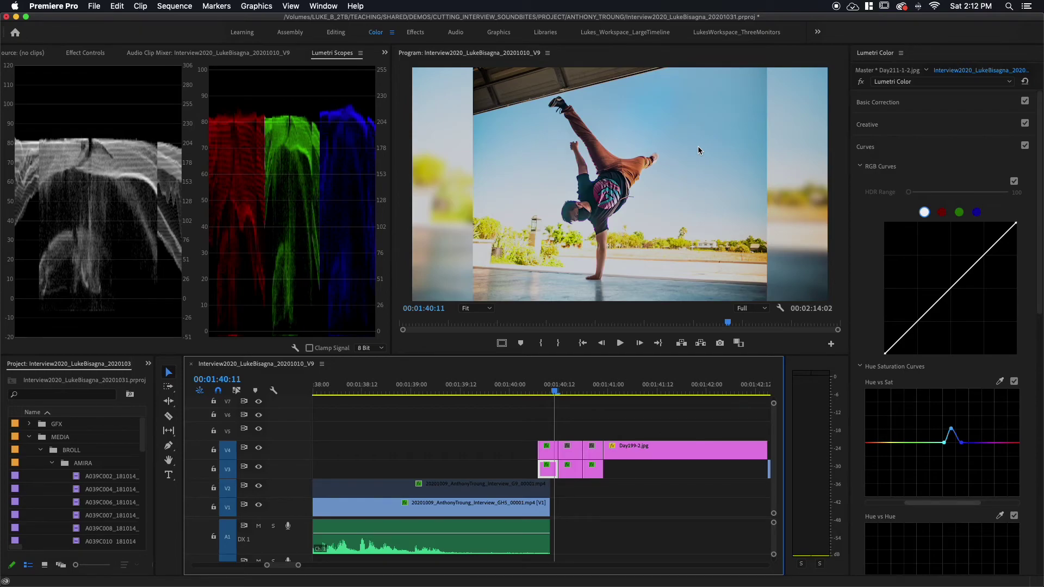
Step: Zoom the timeline out with backslash to show the entire sequence
key("backslash")
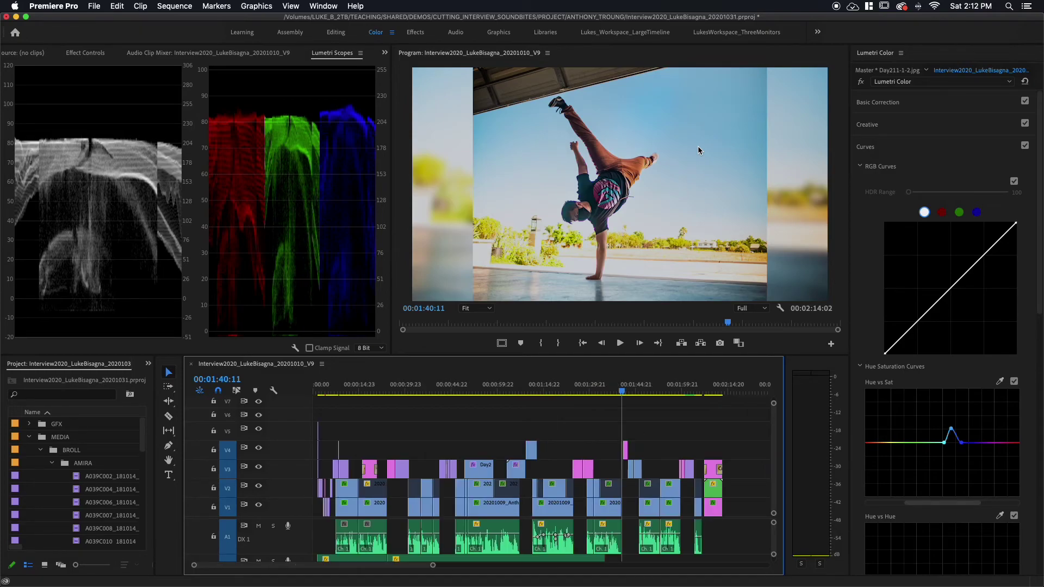